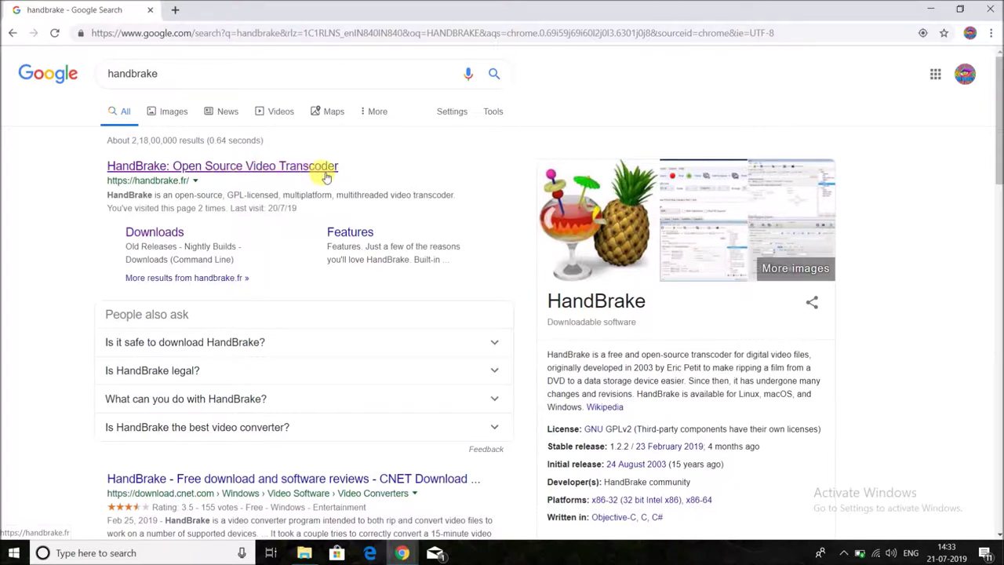
Open the official HandBrake website from the search results, view its download options, and return to the desktop
{"action": "left_click", "coordinate": [196, 168]}
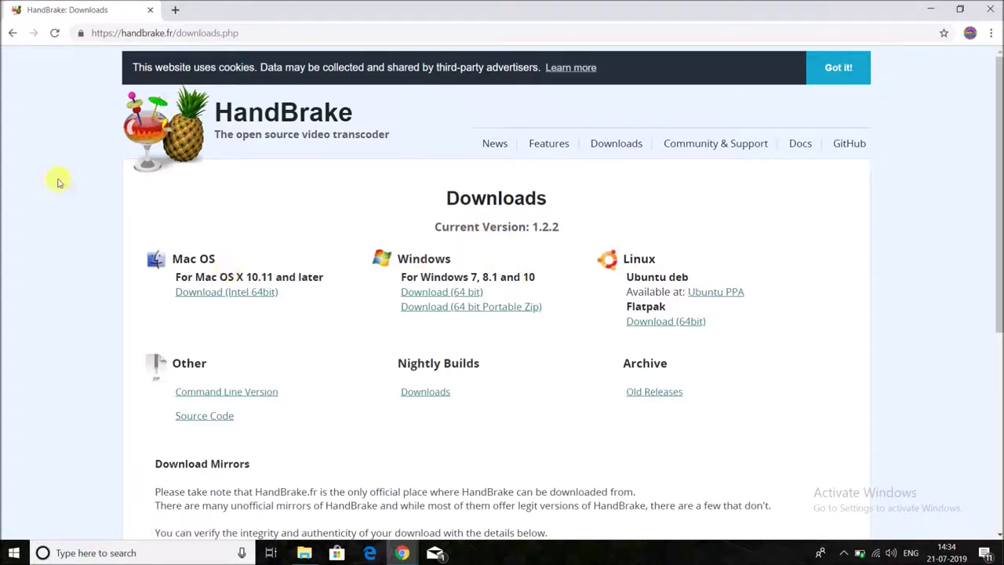
{"action": "left_click", "coordinate": [11, 32]}
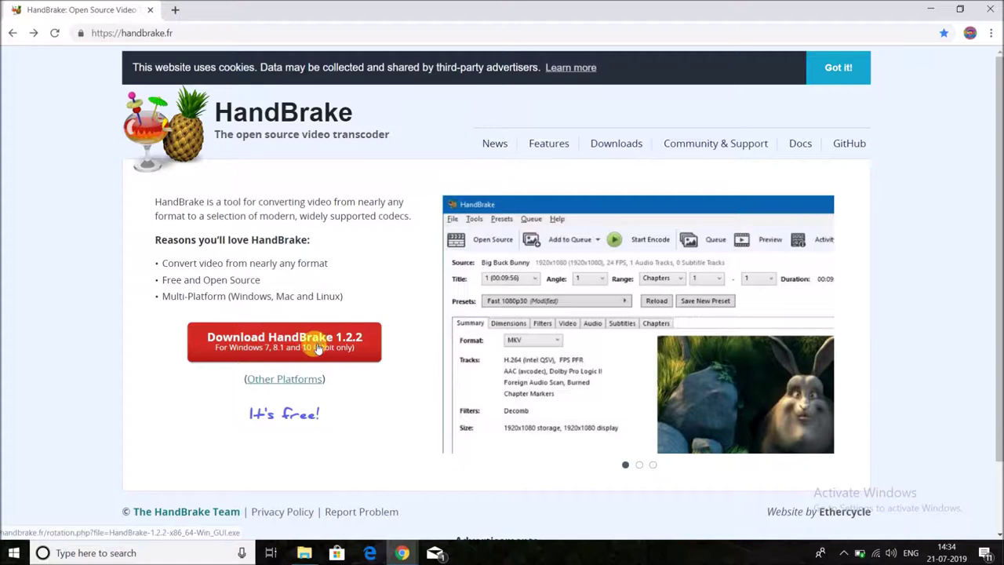
{"action": "left_click", "coordinate": [934, 6]}
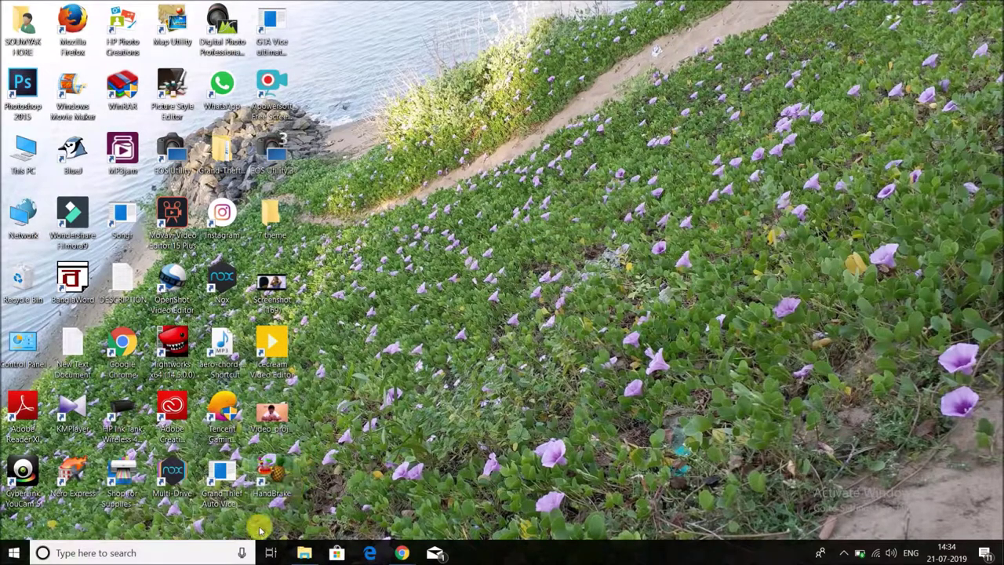
Launch HandBrake from the desktop, maximize its window and dismiss the initial source selection
{"action": "left_click", "coordinate": [276, 473]}
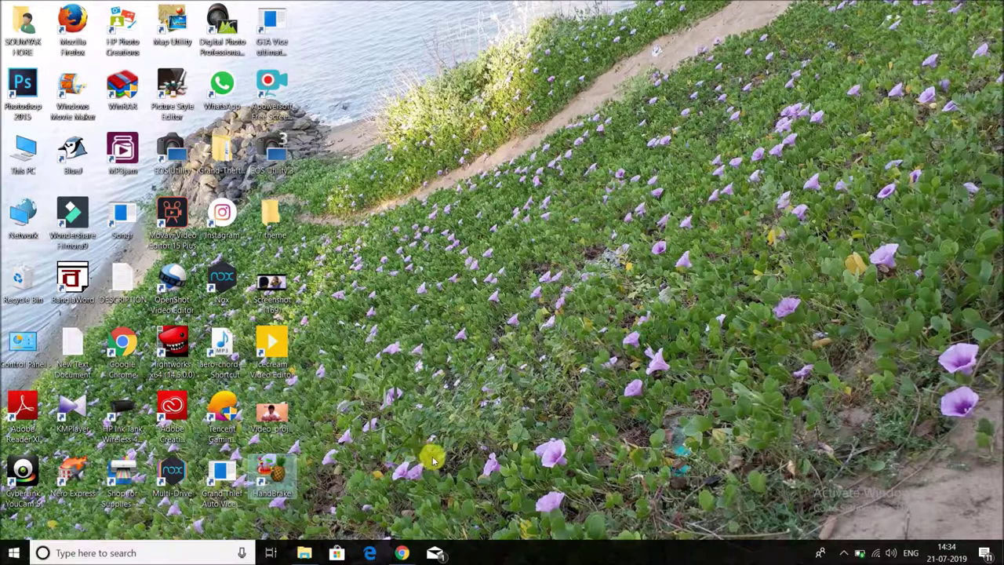
{"action": "double_click", "coordinate": [269, 469]}
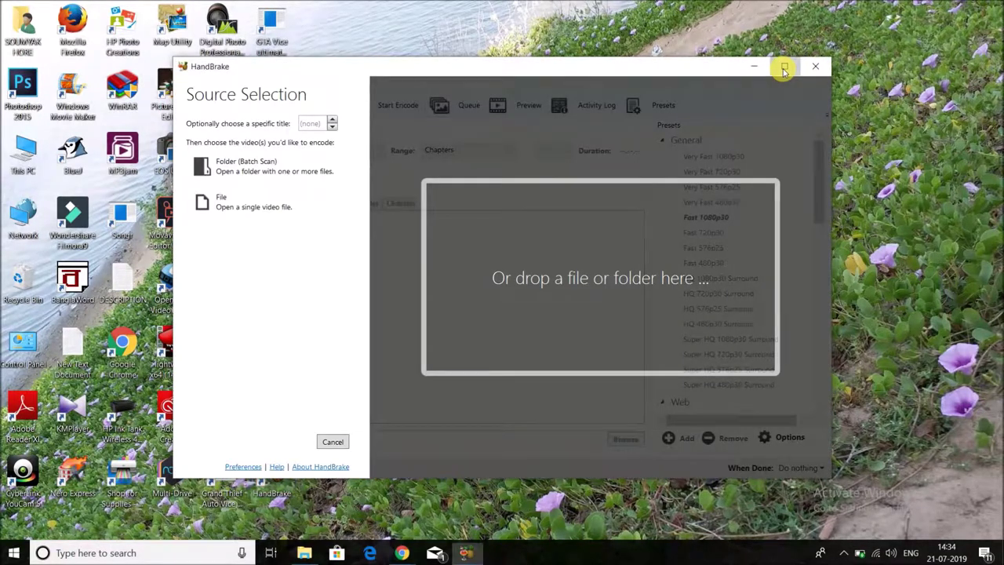
{"action": "left_click", "coordinate": [784, 65]}
{"action": "left_click", "coordinate": [158, 502]}
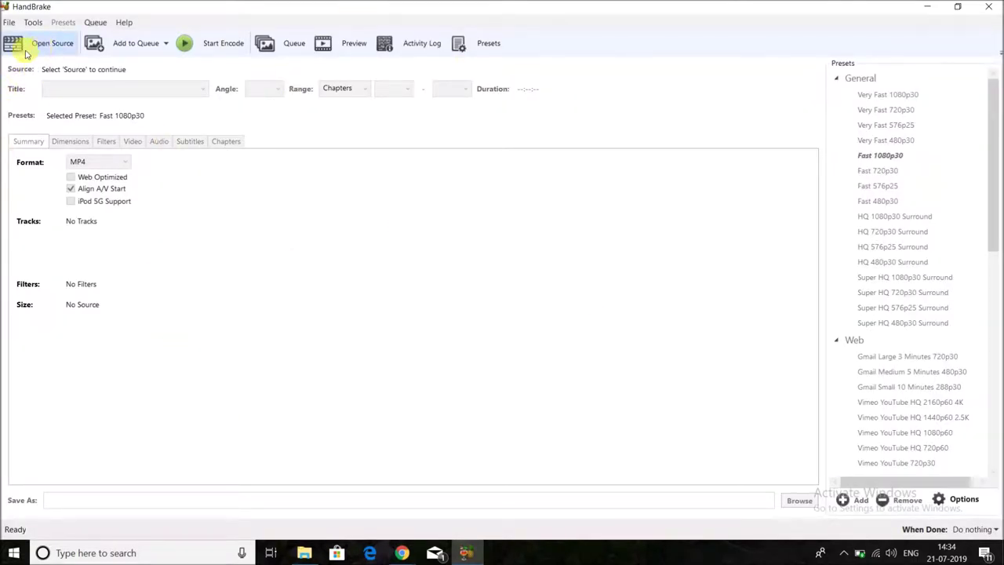
Open the single video file MVI_4990 from the Music folder as the source
{"action": "left_click", "coordinate": [50, 52]}
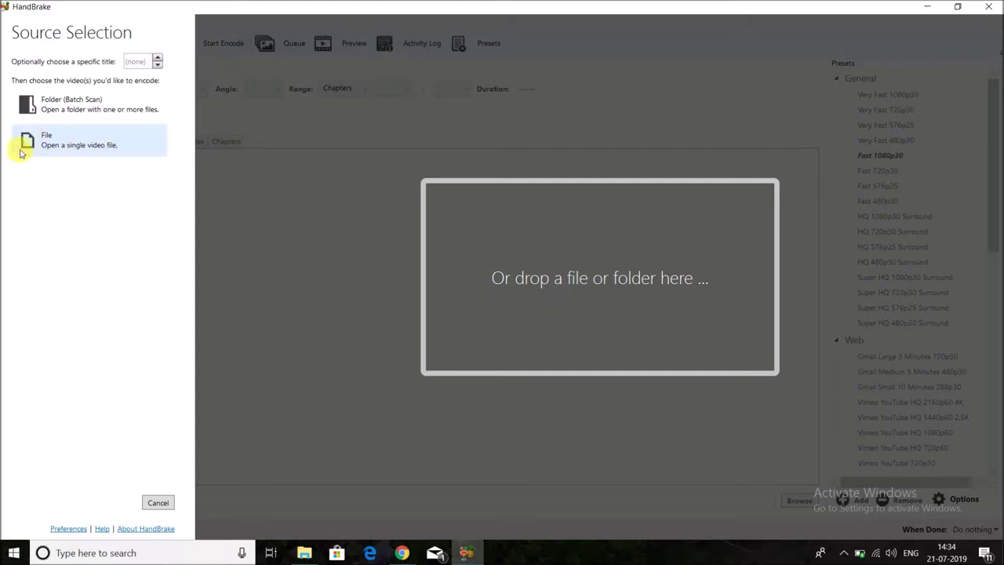
{"action": "left_click", "coordinate": [47, 141]}
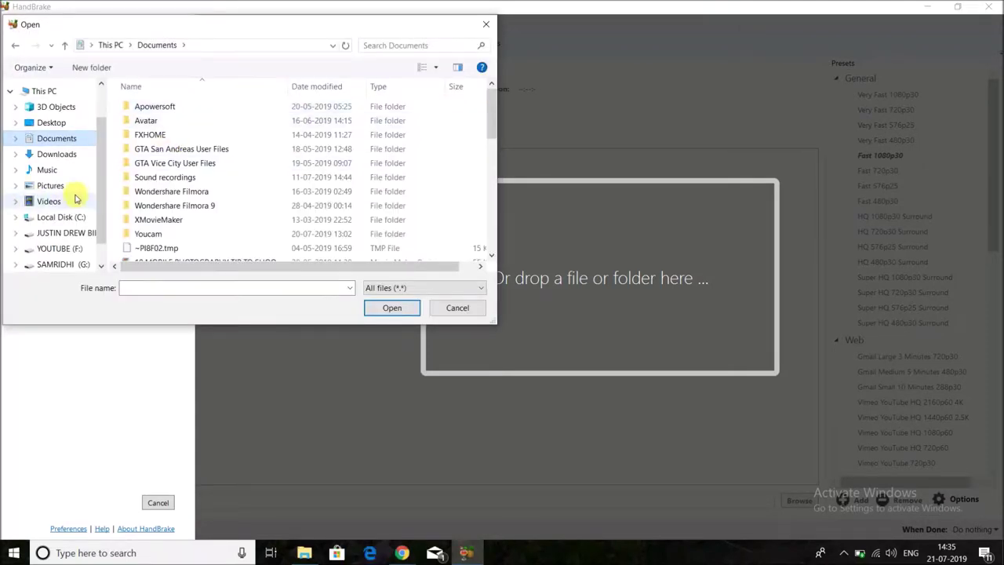
{"action": "left_click", "coordinate": [63, 171]}
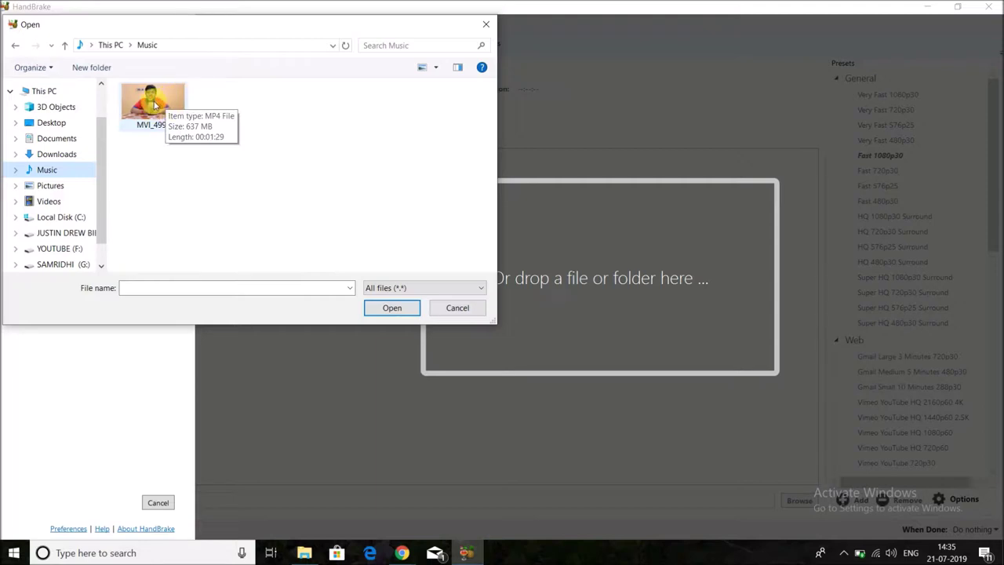
{"action": "left_click", "coordinate": [178, 98]}
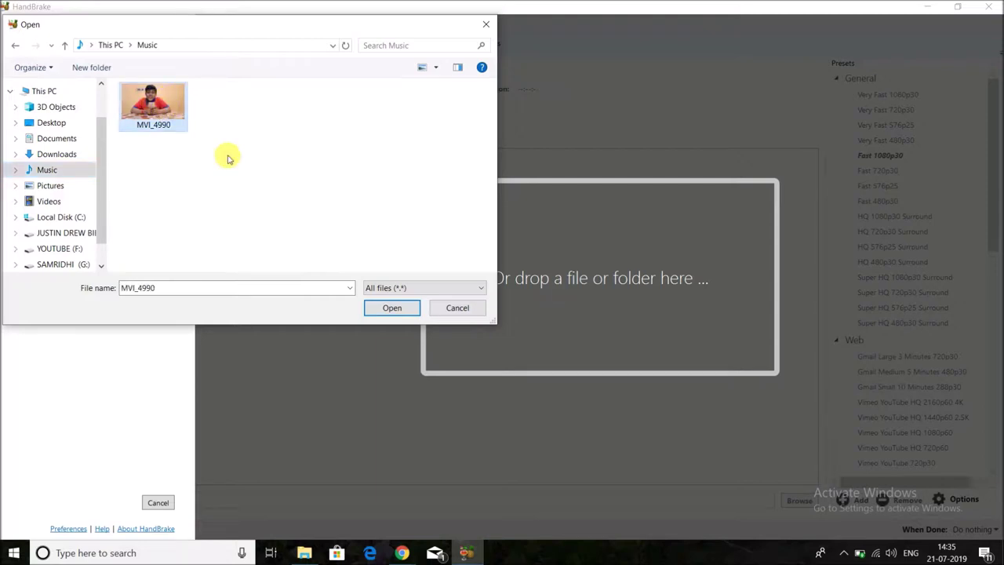
{"action": "left_click", "coordinate": [391, 308]}
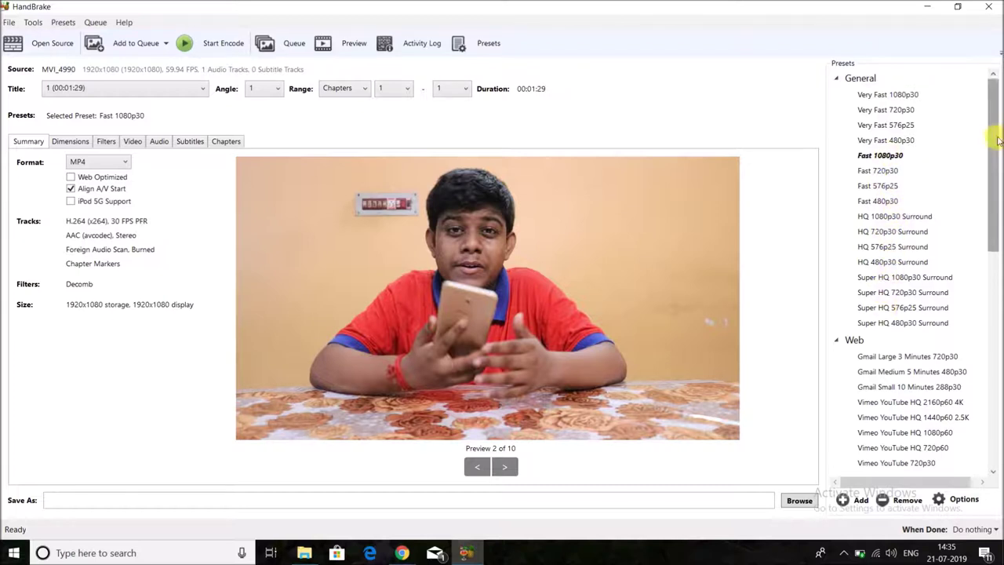
Look through the available presets and choose MP4 as the output container format
{"action": "left_click_drag", "start_coordinate": [993, 139], "coordinate": [980, 240]}
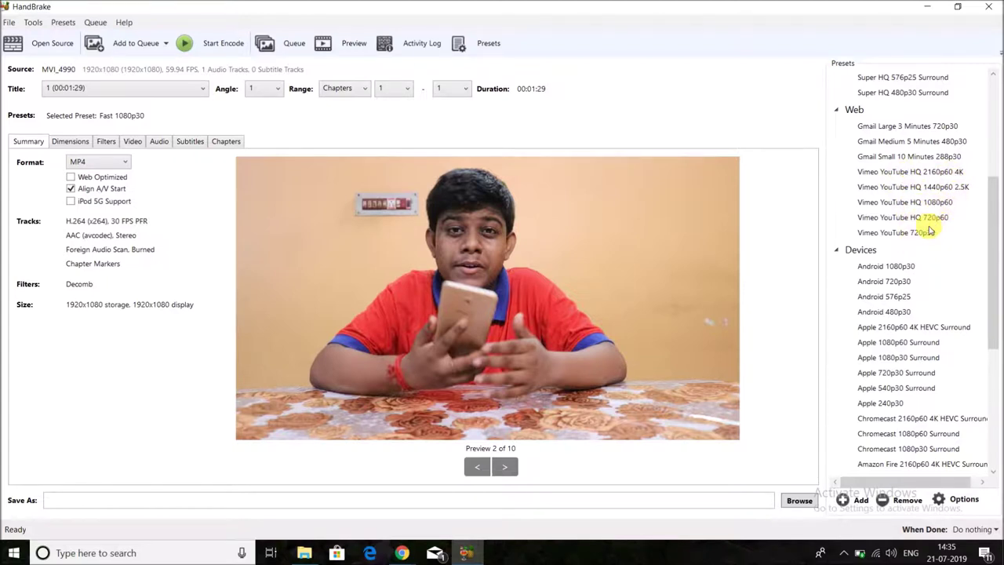
{"action": "left_click_drag", "start_coordinate": [991, 261], "coordinate": [992, 310]}
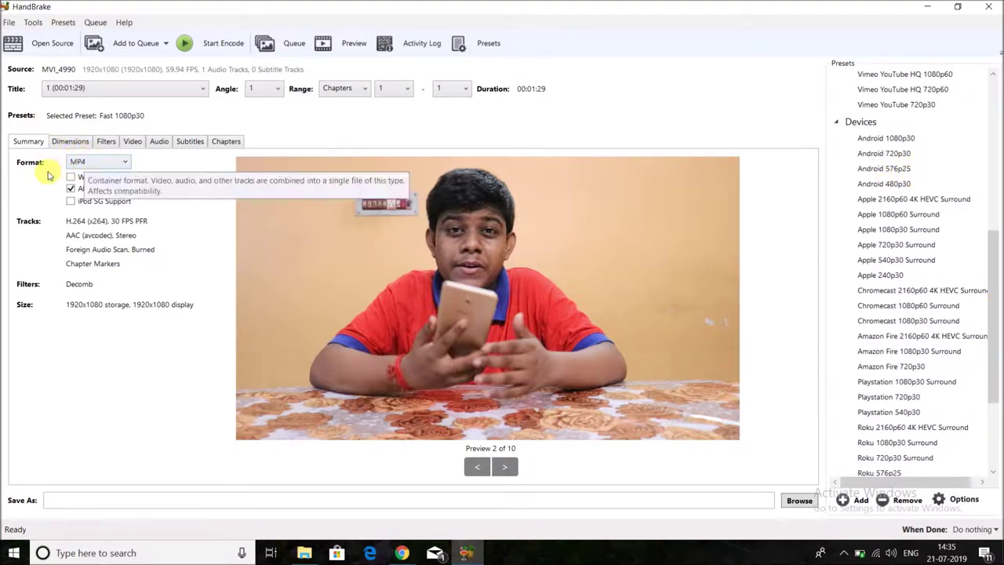
{"action": "left_click", "coordinate": [118, 163]}
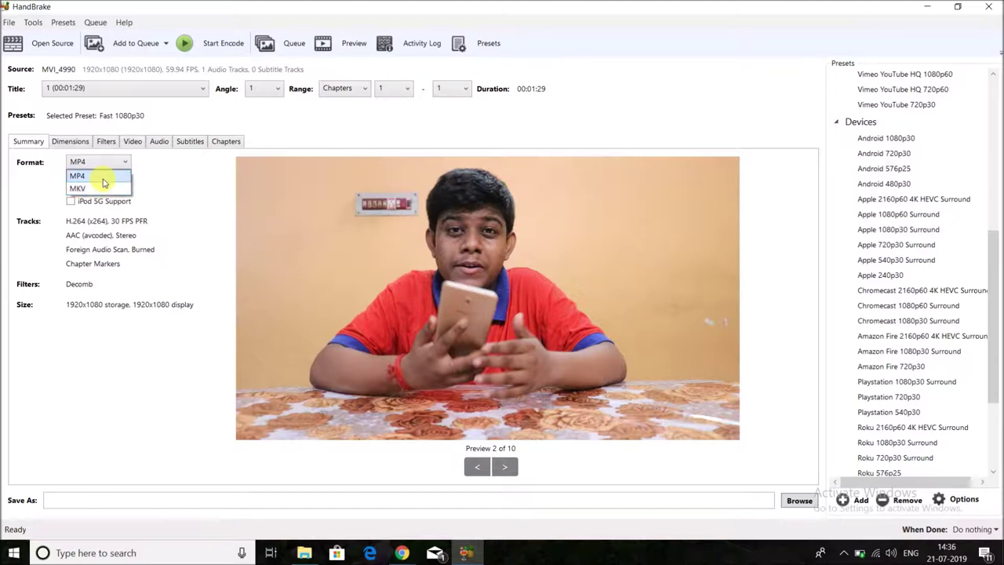
{"action": "left_click", "coordinate": [103, 182]}
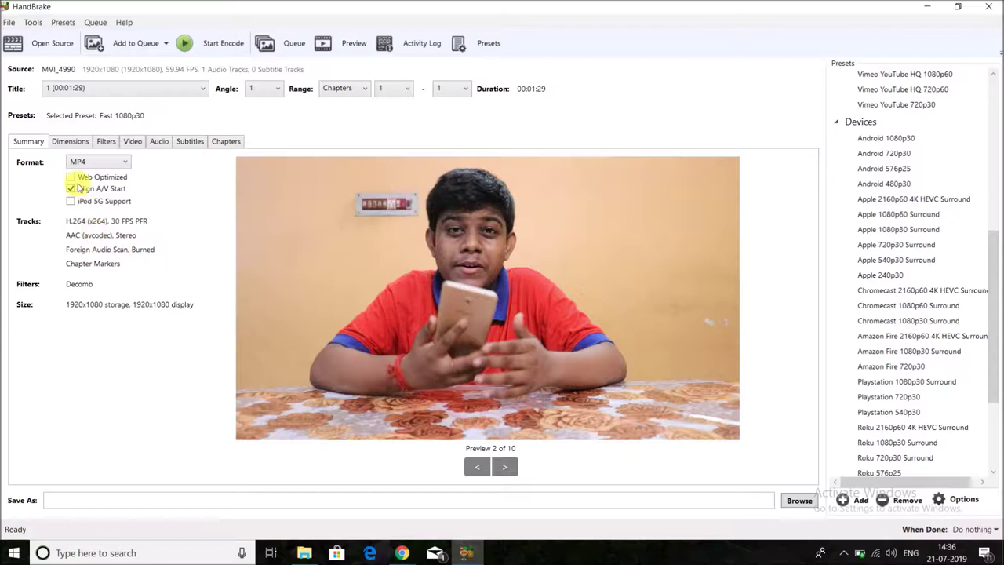
Show the dimension settings and apply the Vimeo YouTube HQ 1080p60 web preset
{"action": "left_click", "coordinate": [71, 144]}
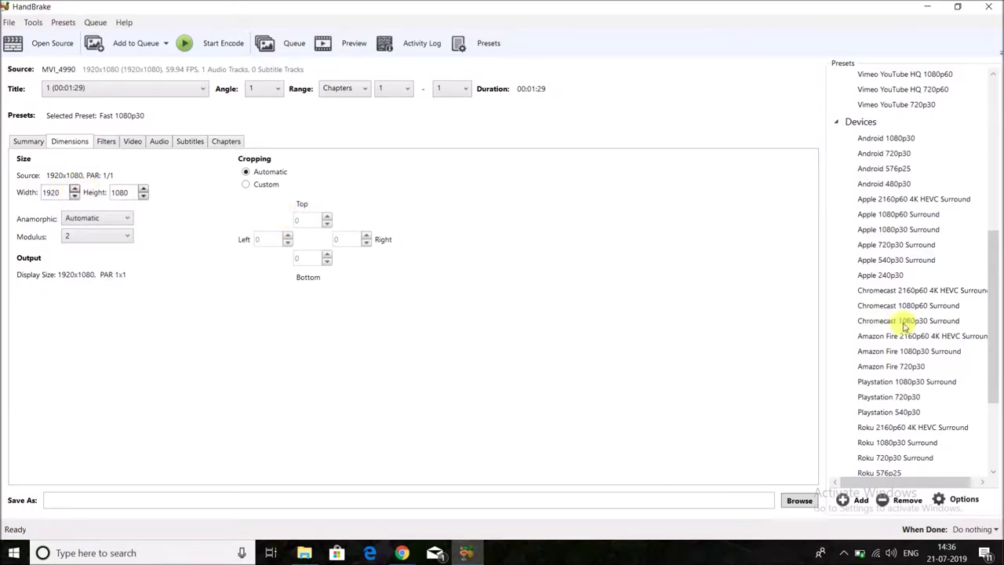
{"action": "left_click_drag", "start_coordinate": [992, 288], "coordinate": [993, 188]}
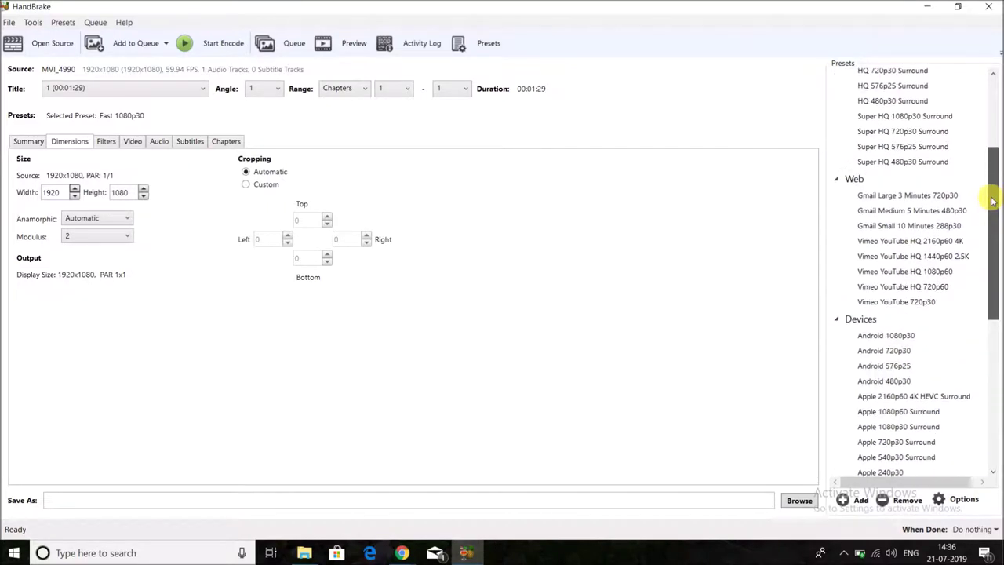
{"action": "left_click", "coordinate": [921, 272]}
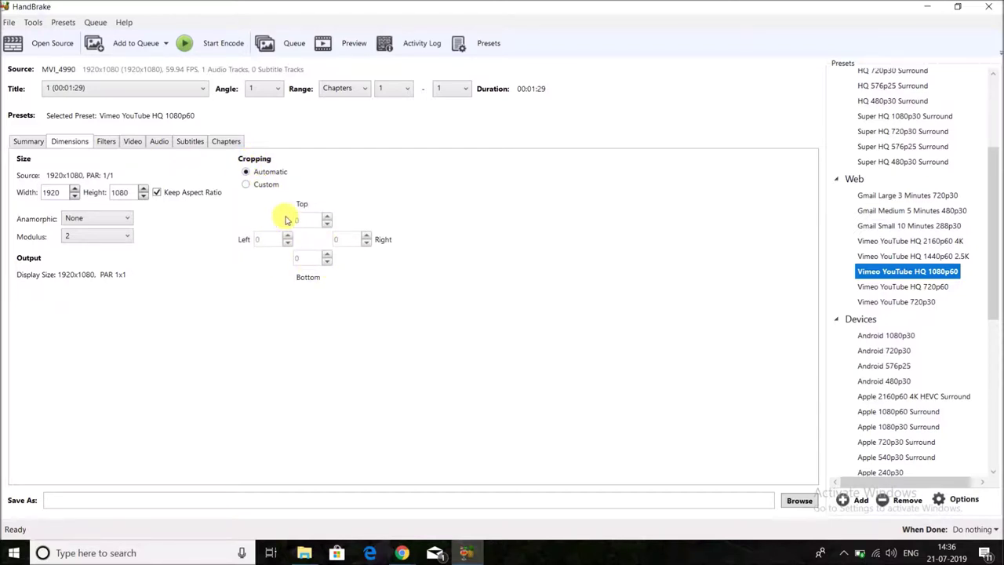
Try custom cropping with the left crop value, and return cropping to automatic
{"action": "left_click", "coordinate": [246, 184]}
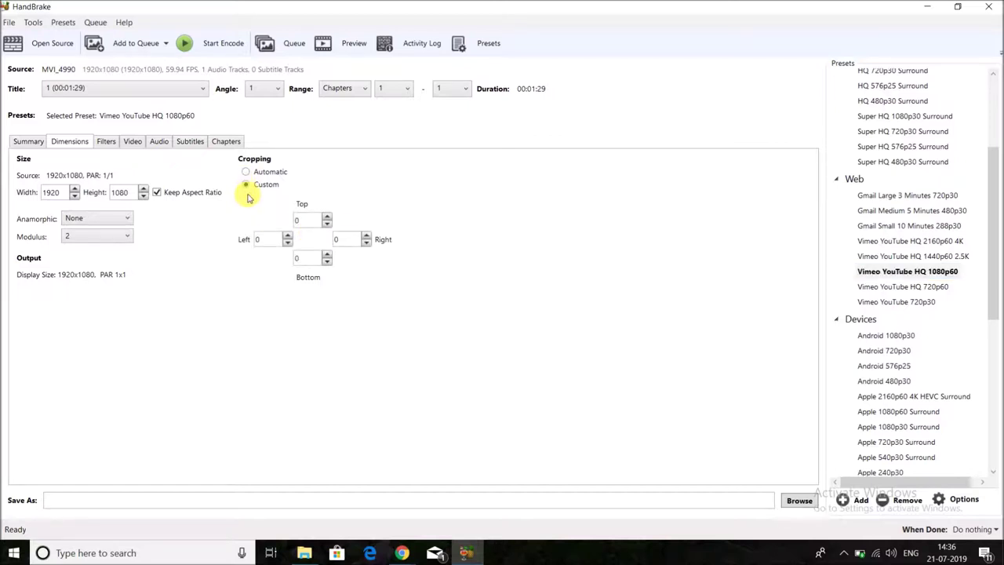
{"action": "left_click", "coordinate": [264, 240]}
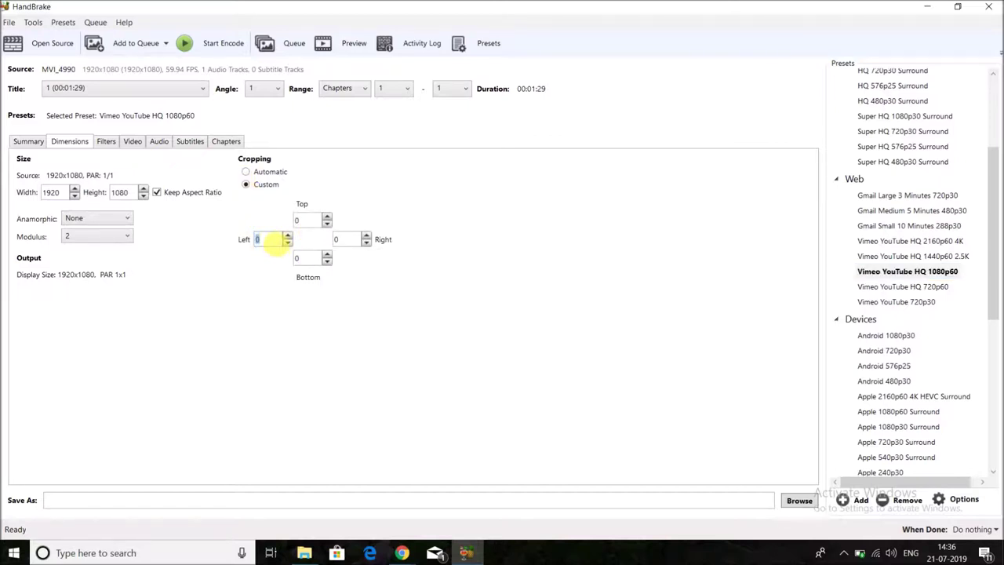
{"action": "left_click", "coordinate": [246, 172]}
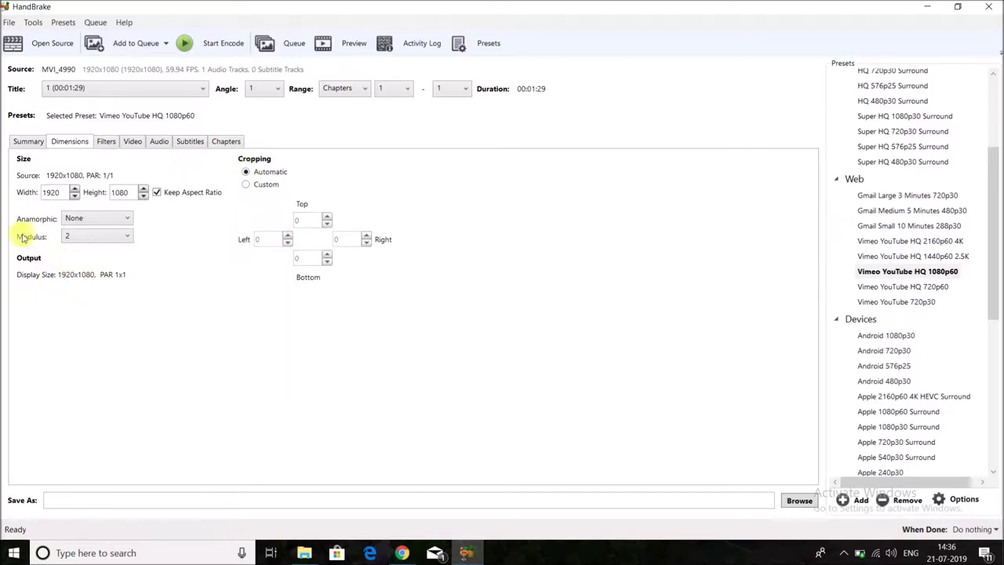
Choose H.264 (x264) as the video codec and set the framerate to 50 FPS
{"action": "left_click", "coordinate": [104, 142]}
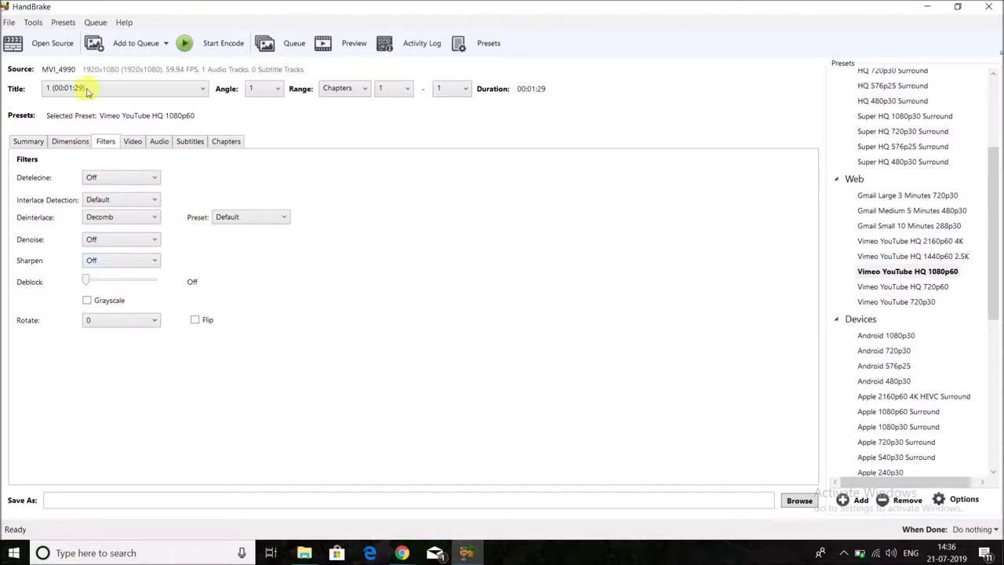
{"action": "left_click", "coordinate": [134, 142]}
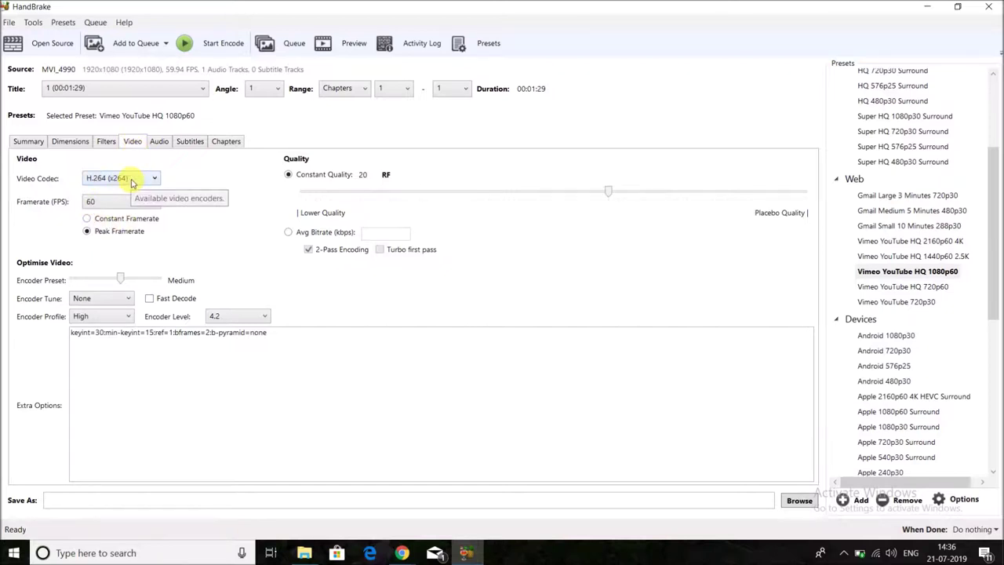
{"action": "left_click", "coordinate": [132, 180]}
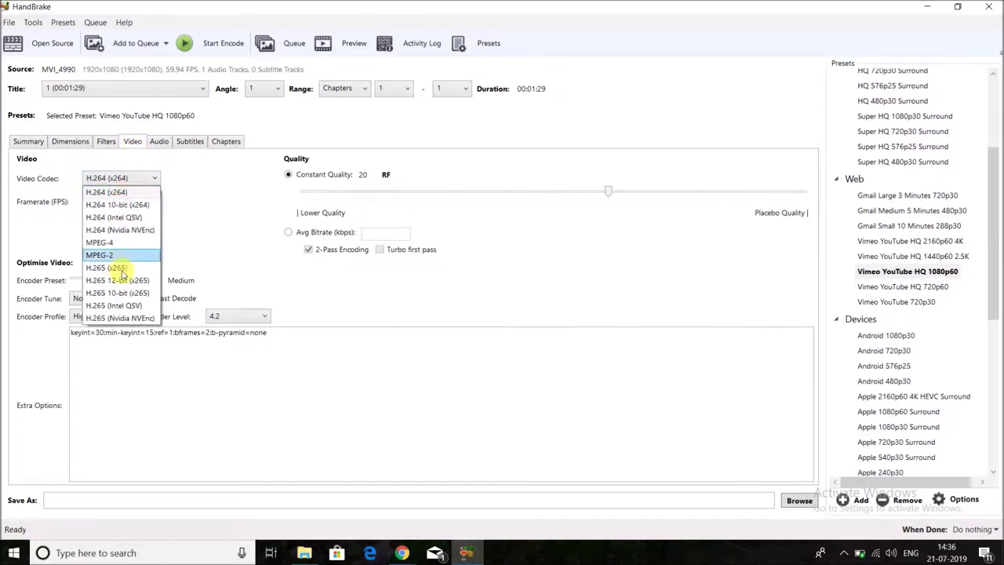
{"action": "left_click", "coordinate": [123, 193]}
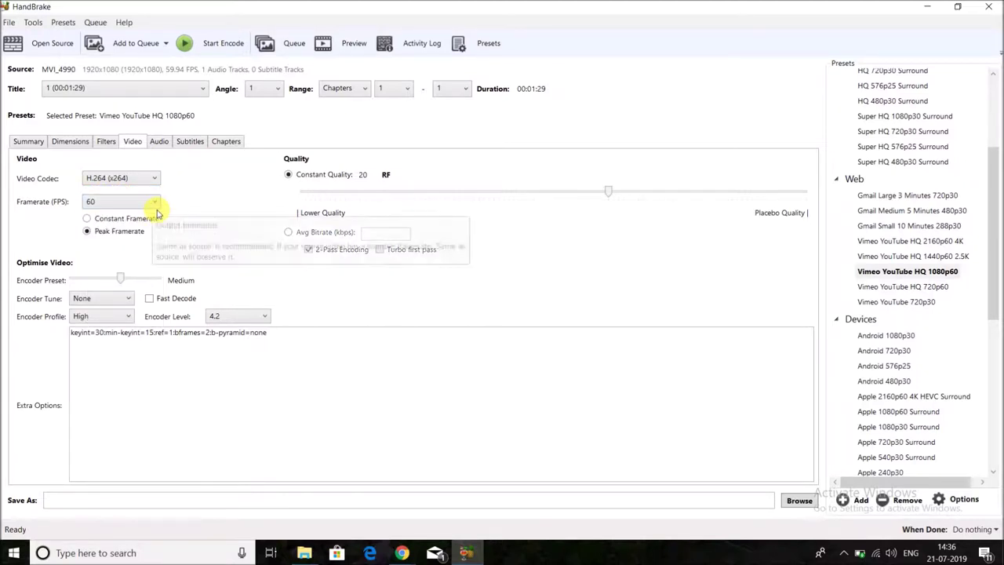
{"action": "left_click", "coordinate": [90, 203]}
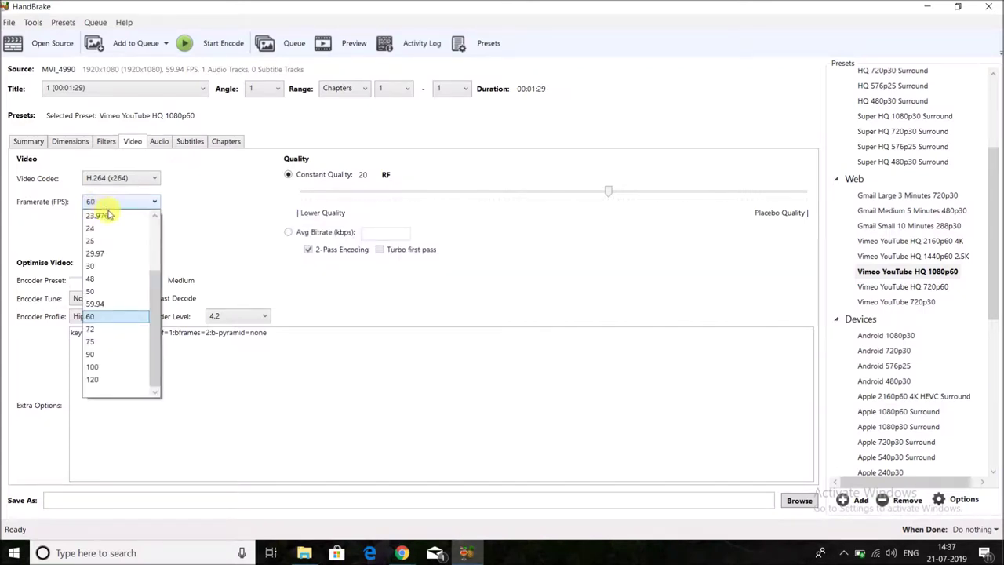
{"action": "left_click", "coordinate": [117, 295]}
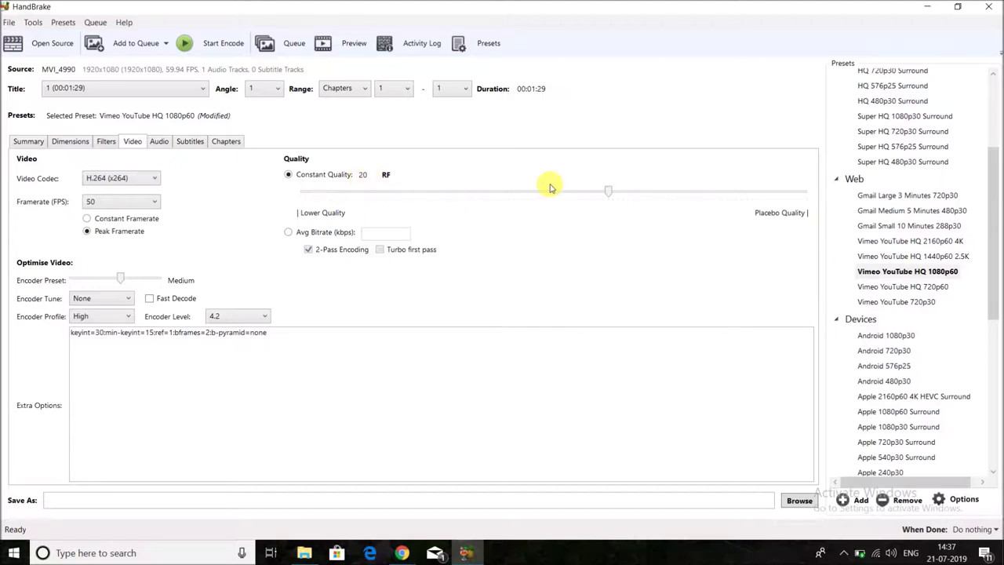
Try a much lower constant quality and the lossless RF 0, and return the quality to RF 20
{"action": "left_click_drag", "start_coordinate": [608, 195], "coordinate": [349, 194]}
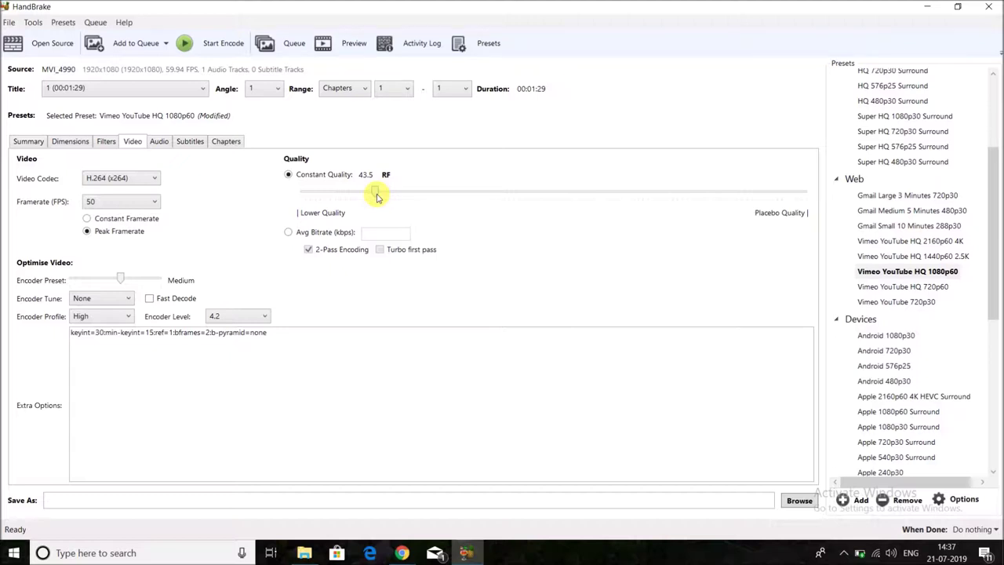
{"action": "left_click_drag", "start_coordinate": [378, 197], "coordinate": [821, 217]}
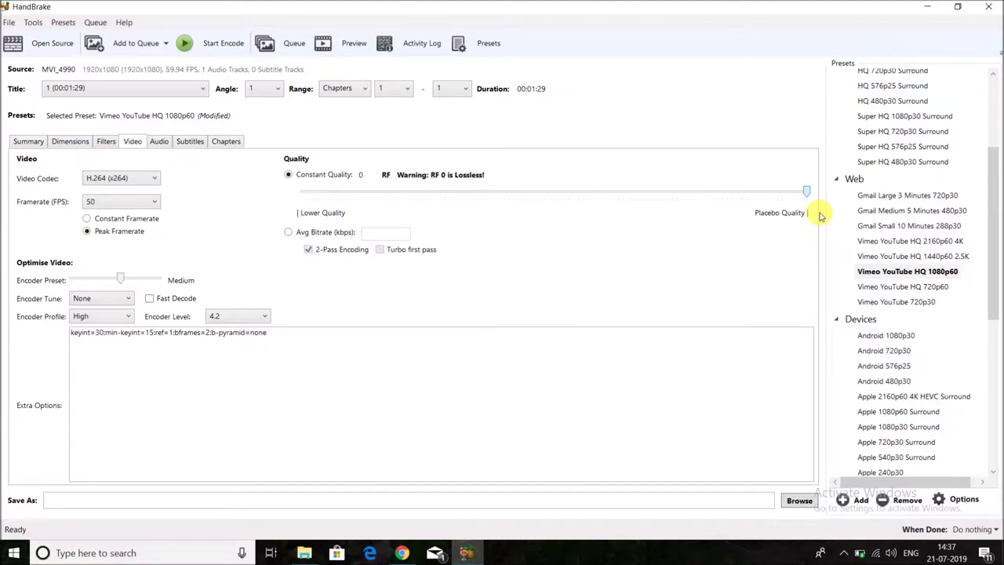
{"action": "left_click_drag", "start_coordinate": [821, 215], "coordinate": [616, 212]}
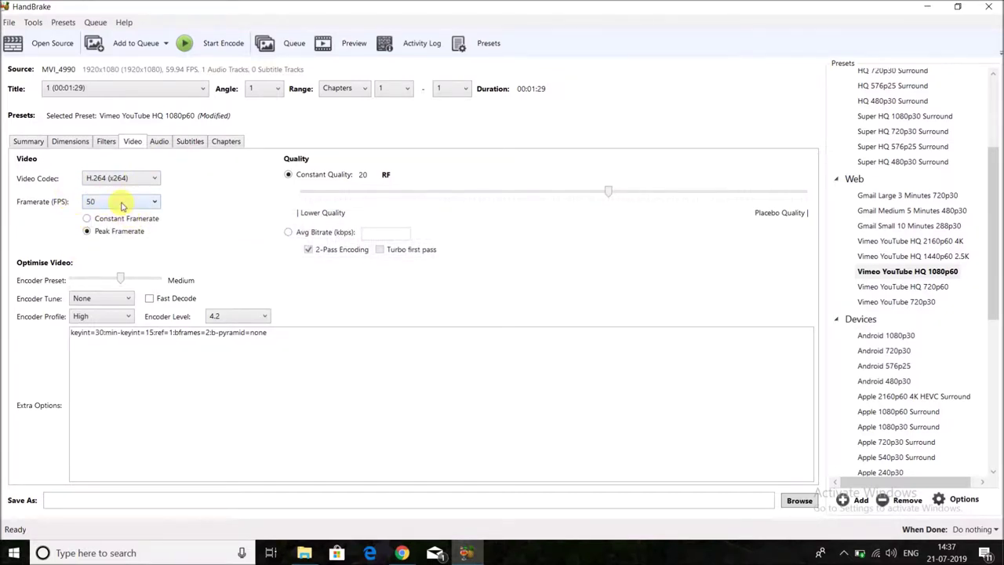
Set the English audio track's bitrate to 128
{"action": "left_click", "coordinate": [160, 141]}
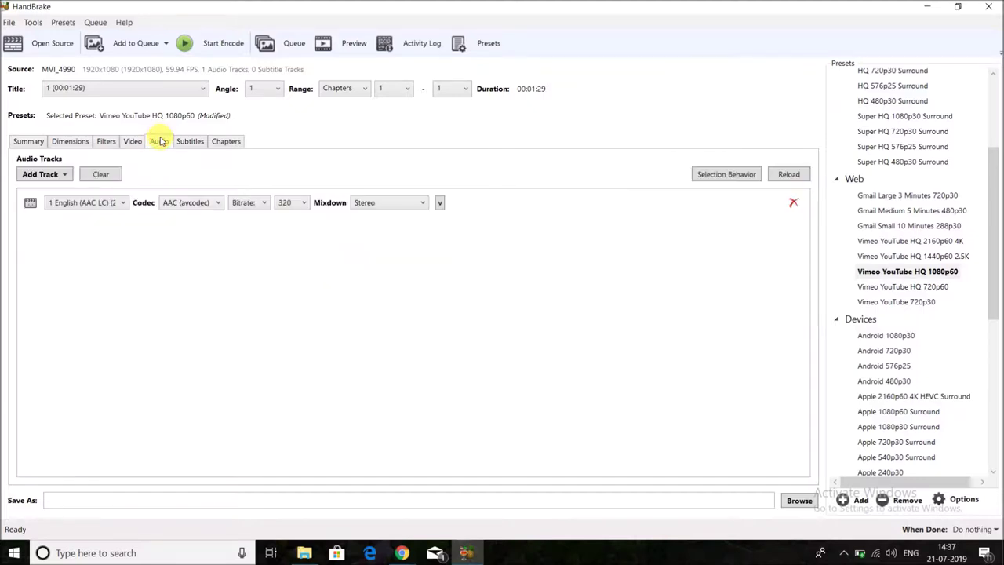
{"action": "left_click", "coordinate": [265, 204]}
{"action": "left_click", "coordinate": [247, 218]}
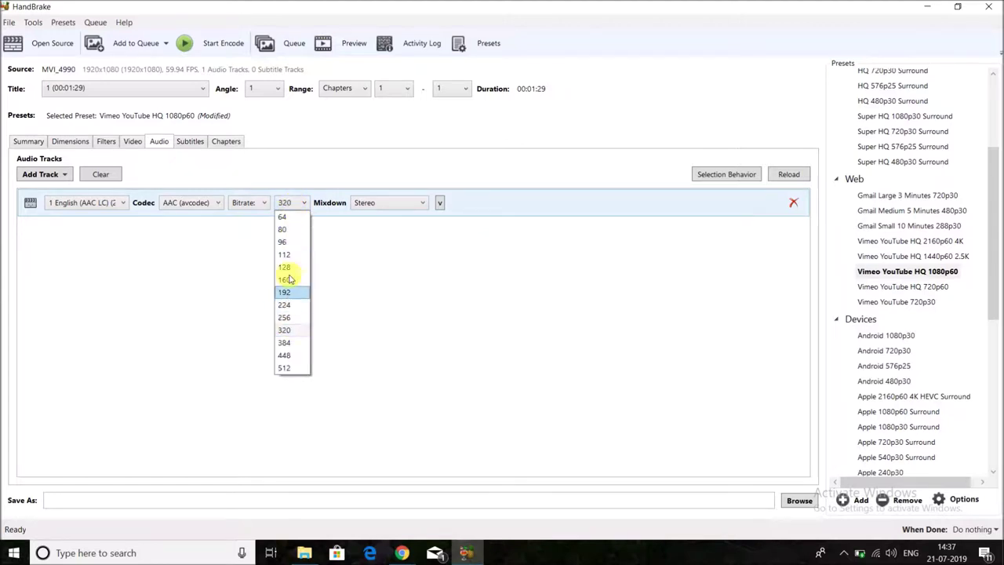
{"action": "left_click", "coordinate": [287, 267]}
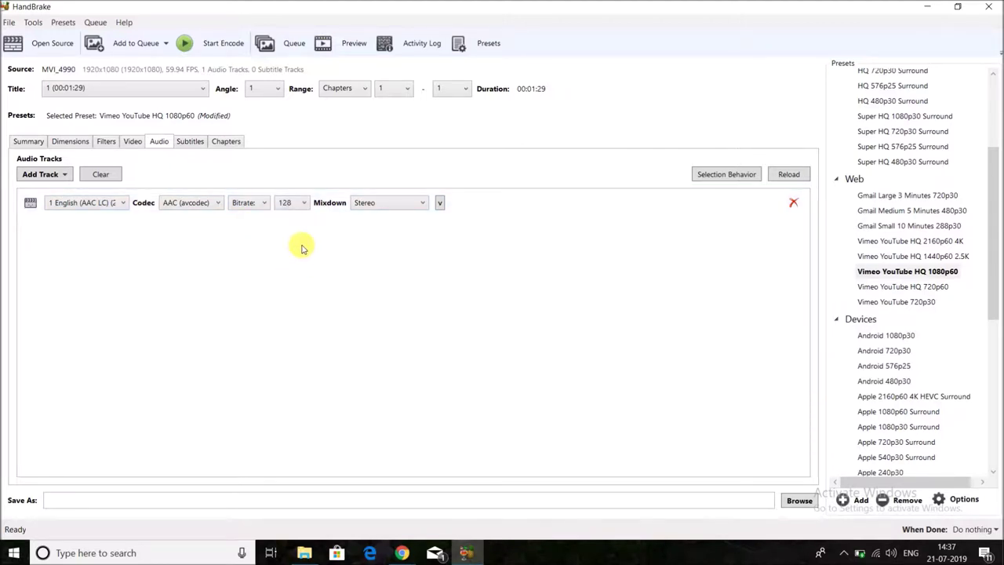
{"action": "left_click", "coordinate": [133, 143]}
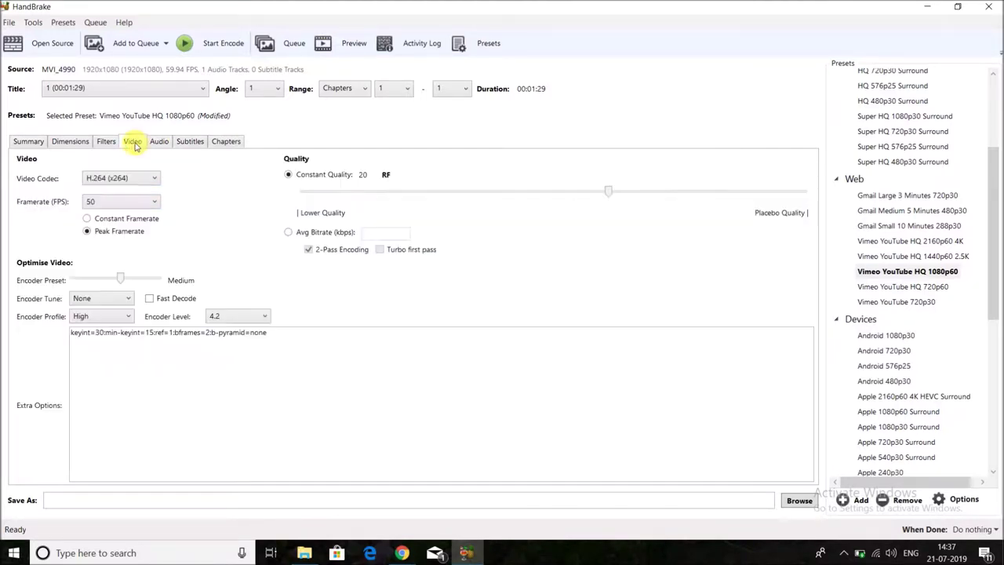
{"action": "left_click", "coordinate": [192, 143]}
{"action": "left_click", "coordinate": [221, 142]}
{"action": "left_click", "coordinate": [159, 142]}
{"action": "left_click", "coordinate": [133, 143]}
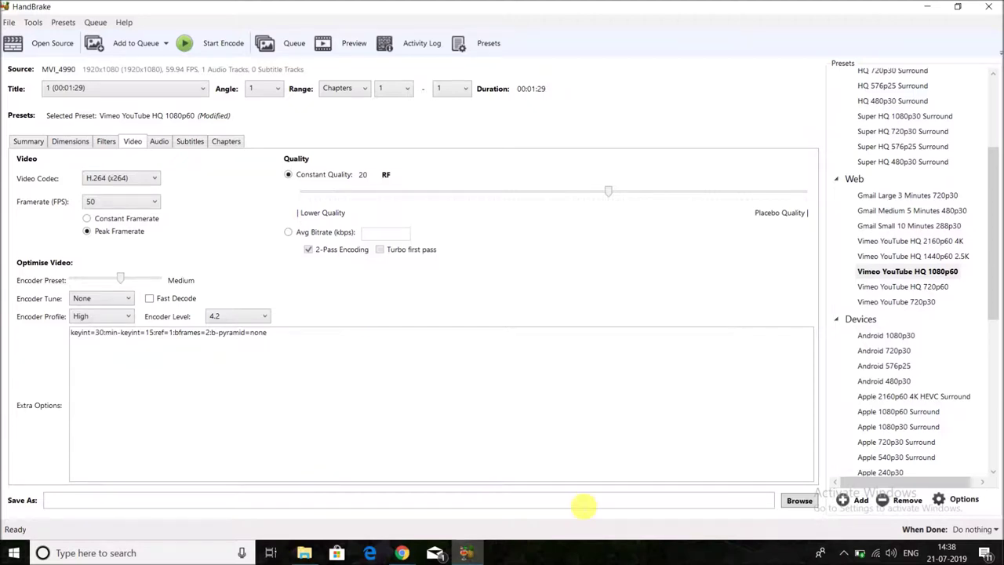
Set the output destination to an mp4 file named COMPRESSED in the Music folder
{"action": "left_click", "coordinate": [795, 502]}
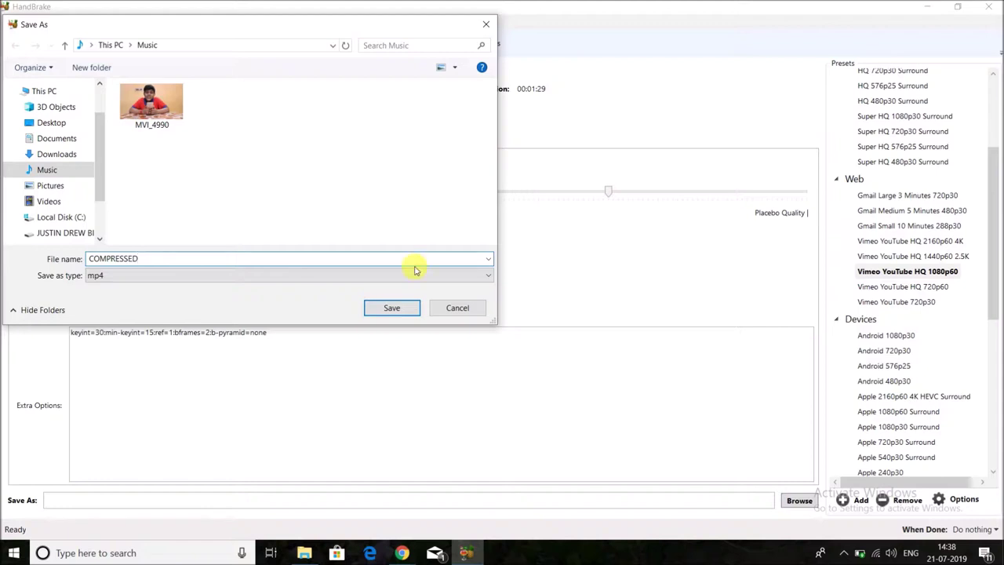
{"action": "left_click", "coordinate": [404, 309]}
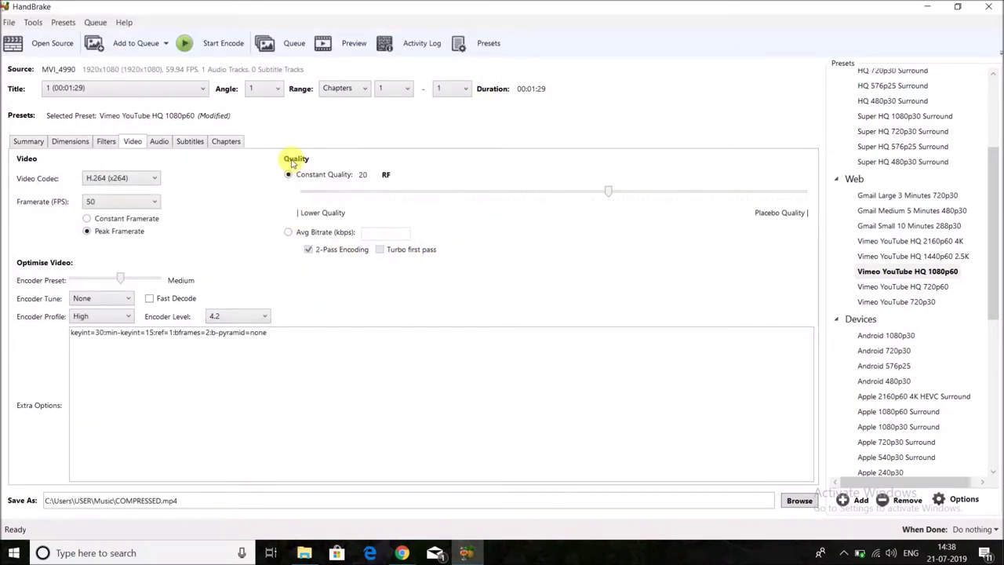
Open the video preview, generate a live preview with a duration of 5 seconds, and close the preview window
{"action": "left_click", "coordinate": [329, 47]}
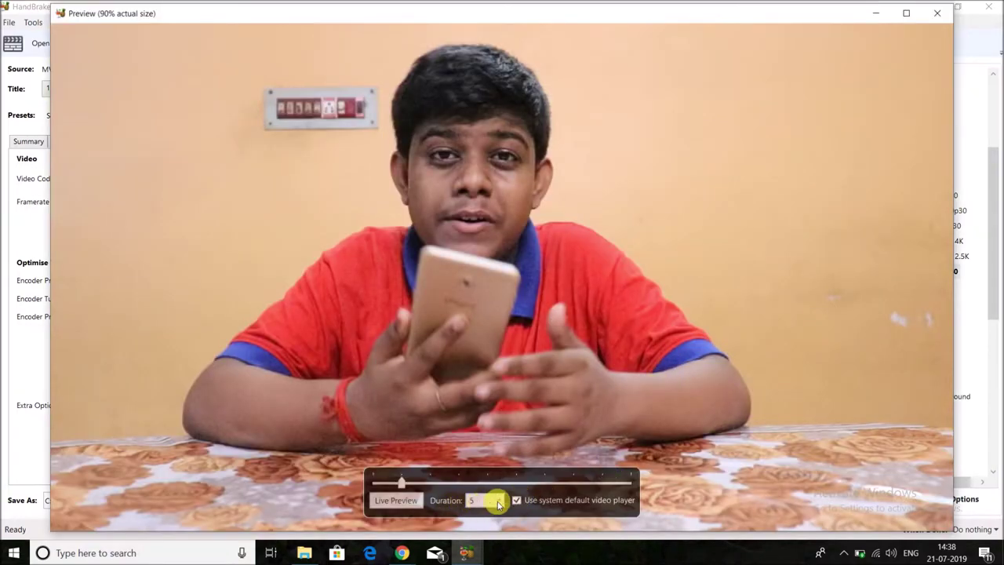
{"action": "left_click", "coordinate": [495, 501]}
{"action": "left_click", "coordinate": [476, 330]}
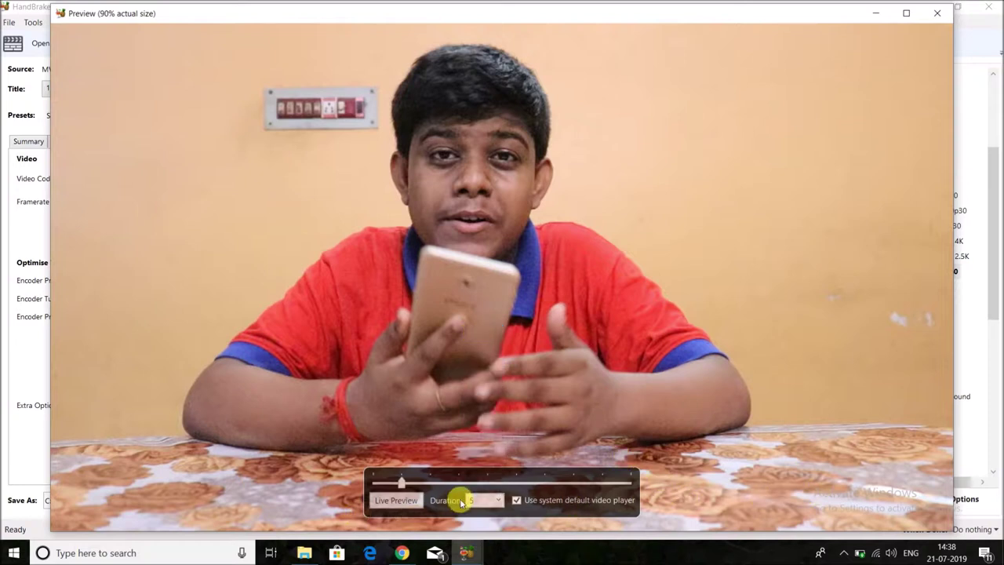
{"action": "left_click", "coordinate": [397, 500]}
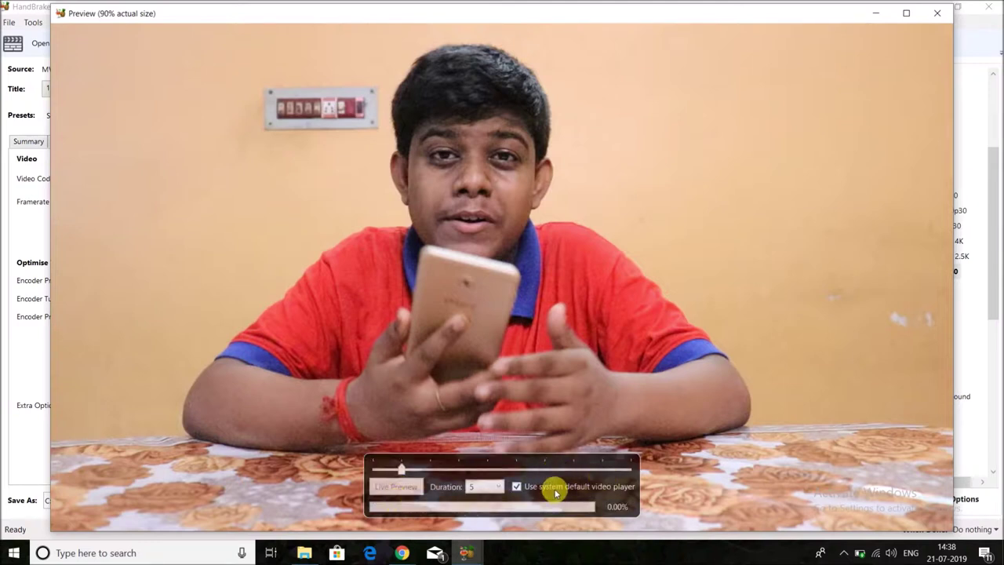
{"action": "left_click", "coordinate": [874, 14]}
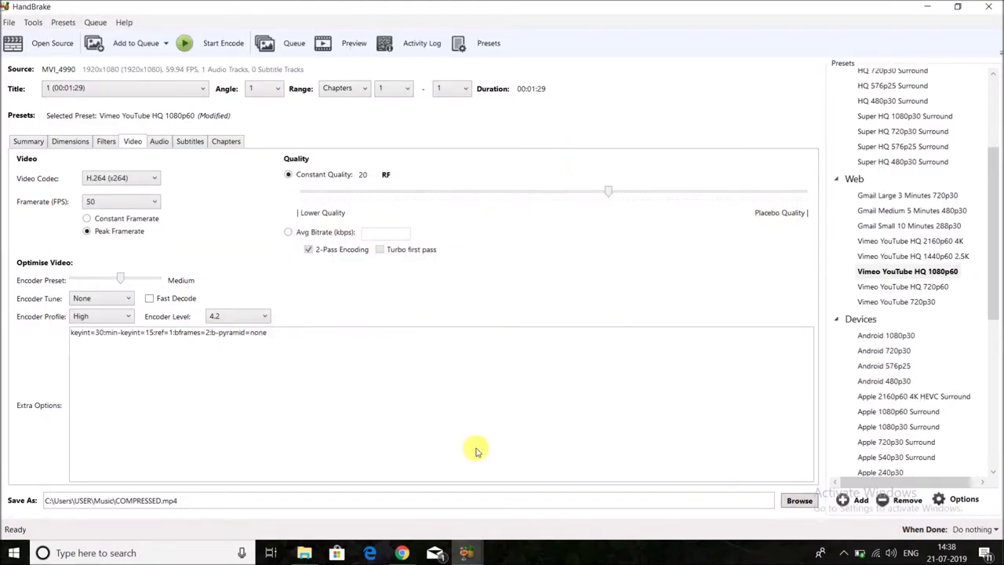
{"action": "mouse_move", "coordinate": [480, 551]}
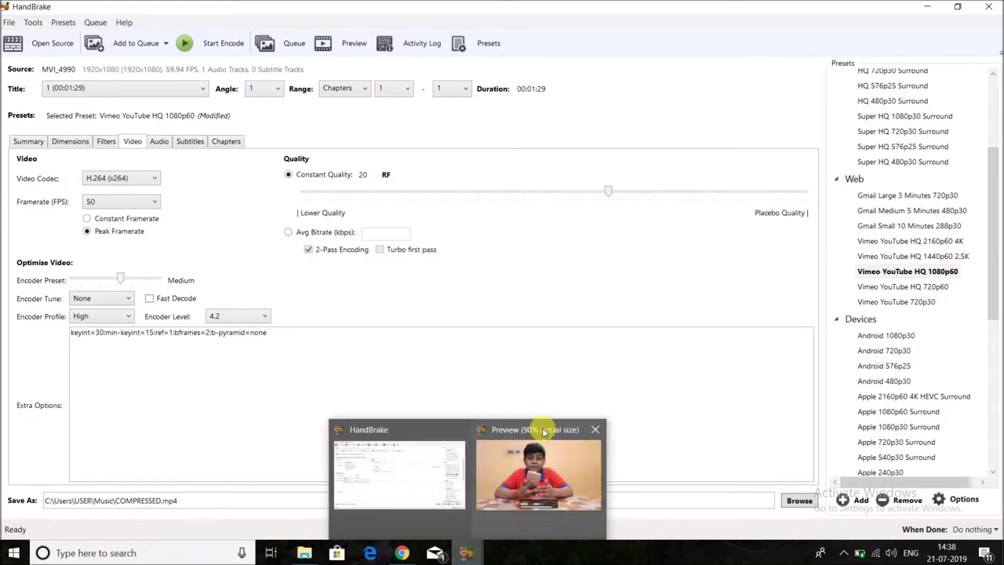
{"action": "left_click", "coordinate": [543, 431]}
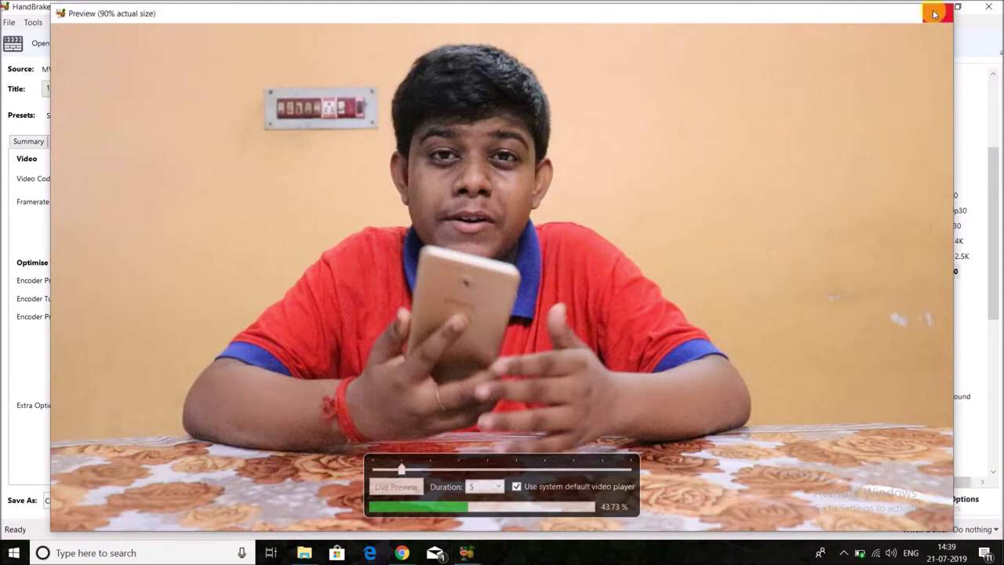
{"action": "left_click", "coordinate": [937, 14]}
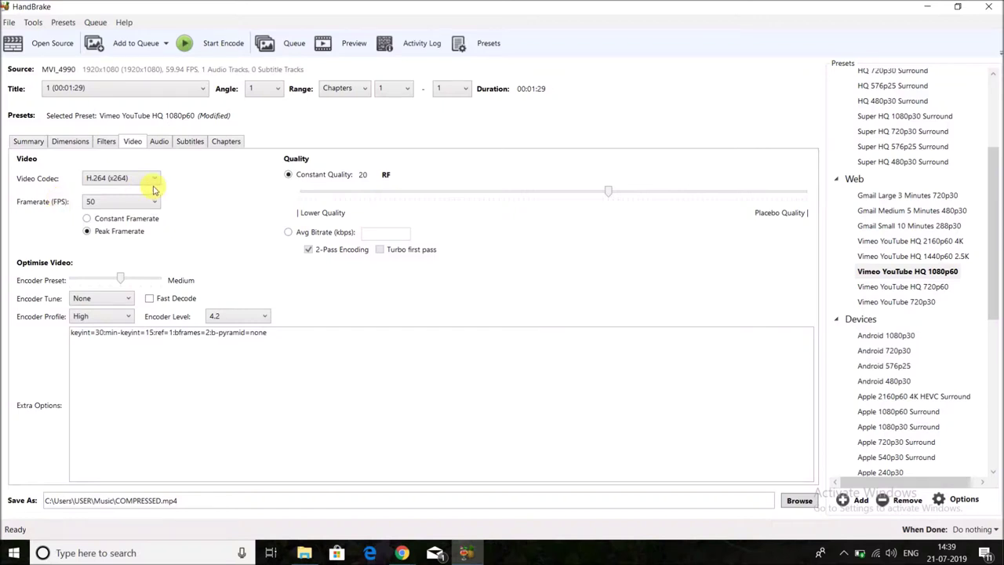
Save the current settings as a preset named DEMO with the description VER GOOD QUALITY and custom dimensions of 1920 x 1080
{"action": "left_click_drag", "start_coordinate": [988, 209], "coordinate": [996, 382]}
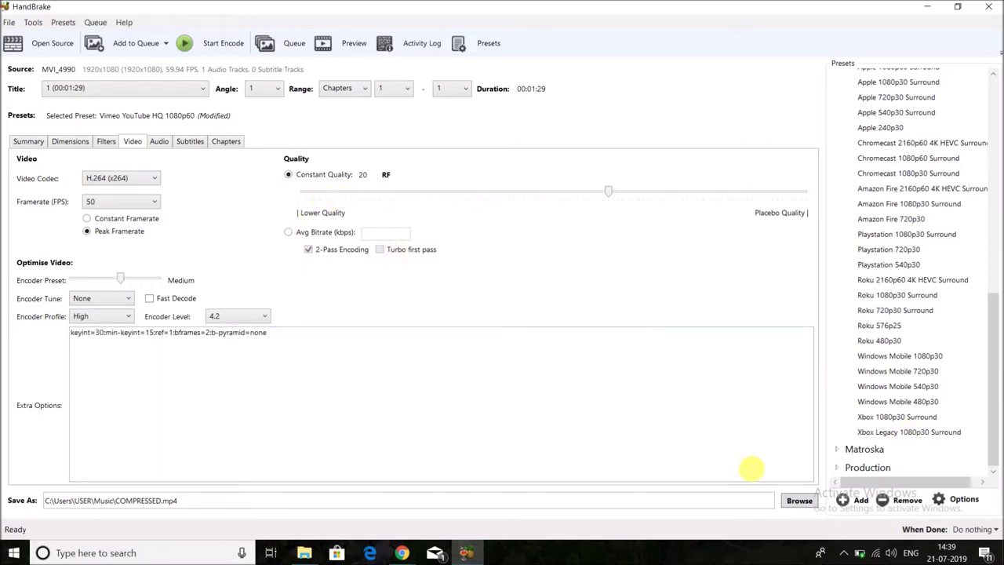
{"action": "left_click", "coordinate": [844, 506]}
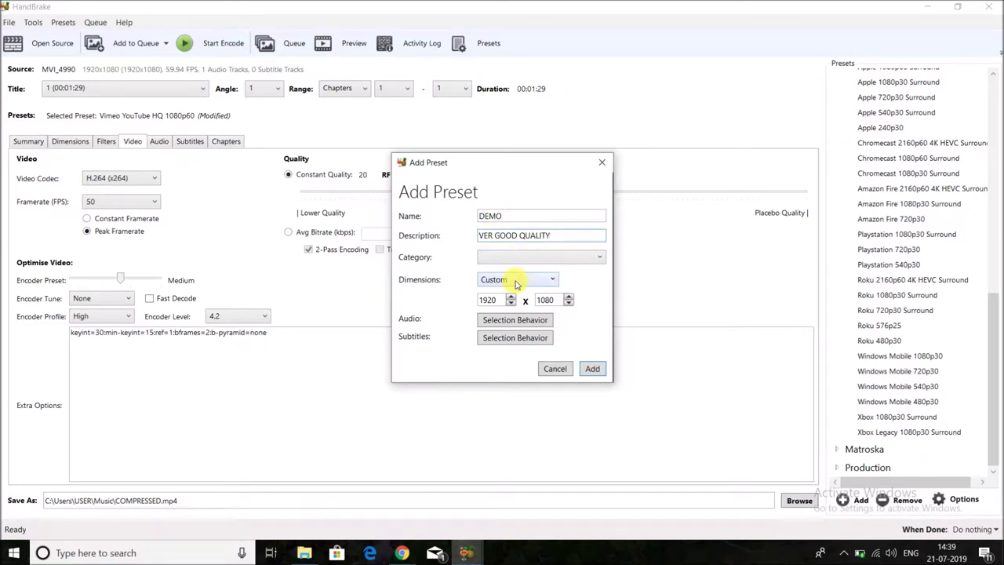
{"action": "left_click", "coordinate": [591, 370]}
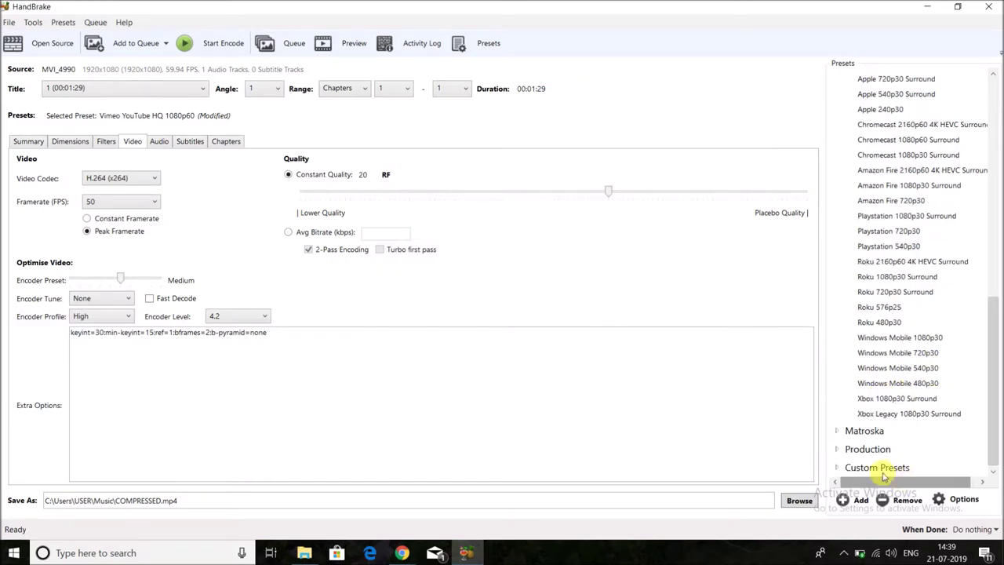
Apply the DEMO preset from the Custom Presets category to the video
{"action": "scroll", "coordinate": [862, 473], "scroll_direction": "up", "scroll_amount": 4}
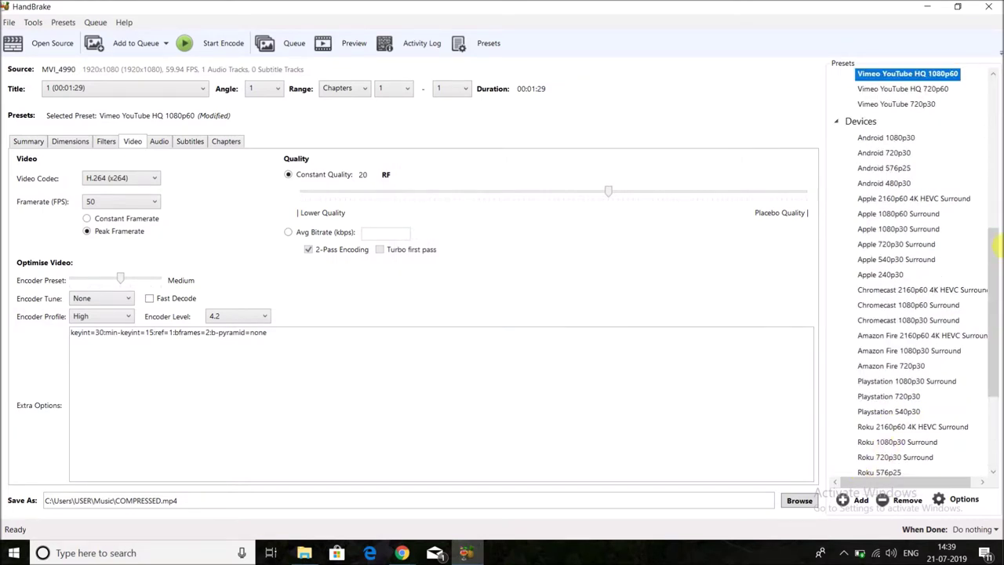
{"action": "left_click_drag", "start_coordinate": [1000, 278], "coordinate": [998, 348]}
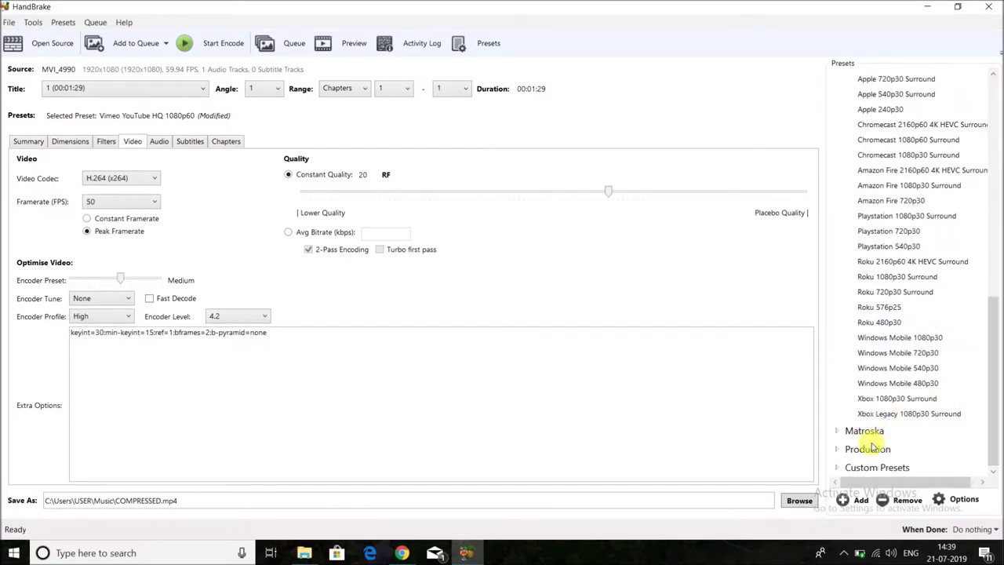
{"action": "left_click", "coordinate": [838, 468]}
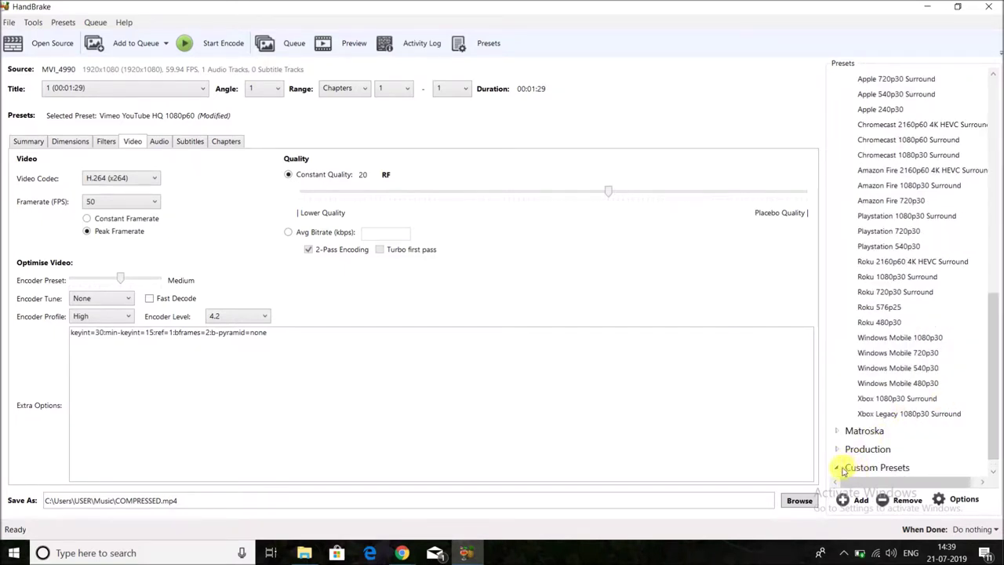
{"action": "scroll", "coordinate": [993, 406], "scroll_direction": "down", "scroll_amount": 1}
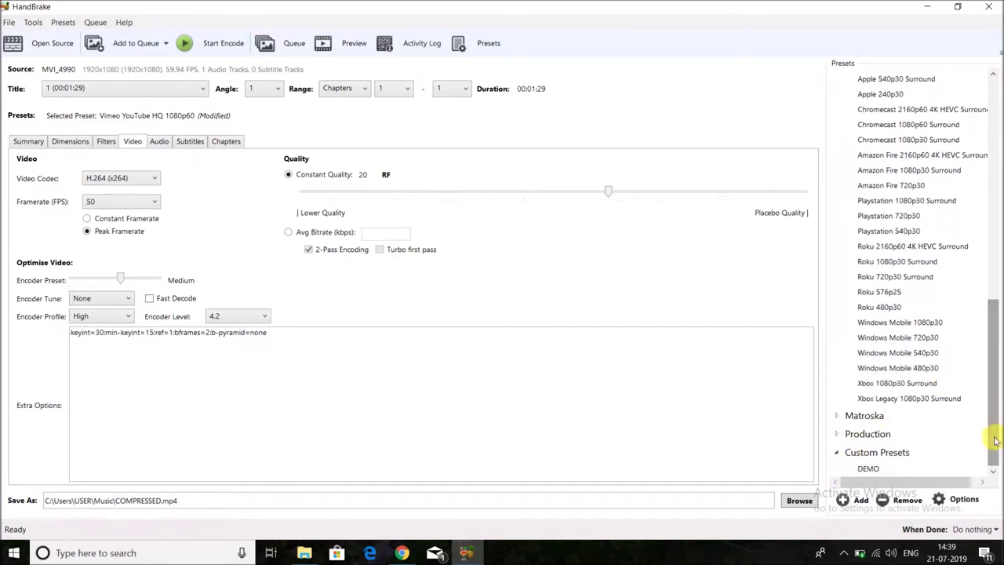
{"action": "left_click", "coordinate": [868, 470]}
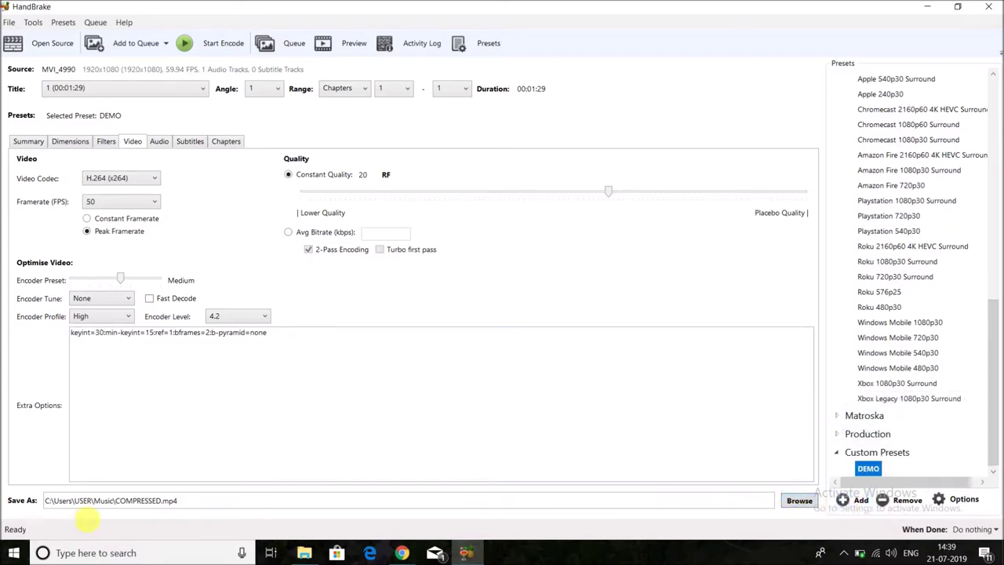
Review the output dimensions, start encoding the video, and minimise the encoder window
{"action": "left_click", "coordinate": [69, 139]}
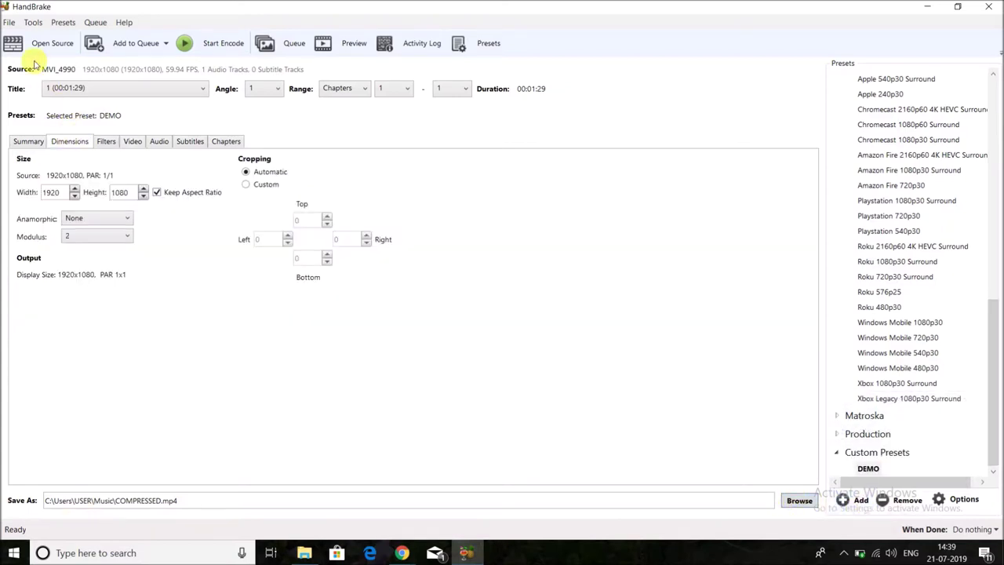
{"action": "left_click", "coordinate": [212, 44]}
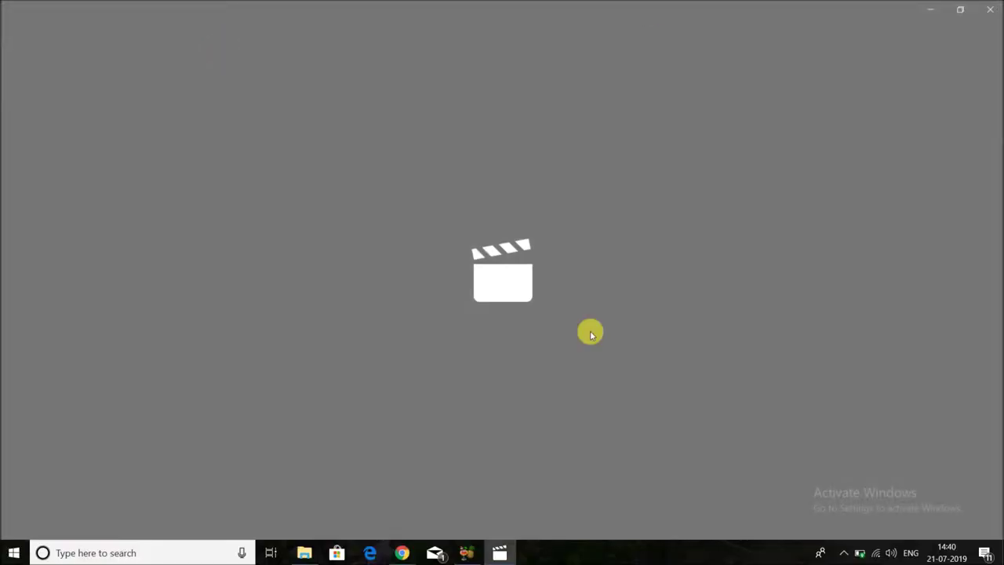
{"action": "left_click", "coordinate": [990, 10]}
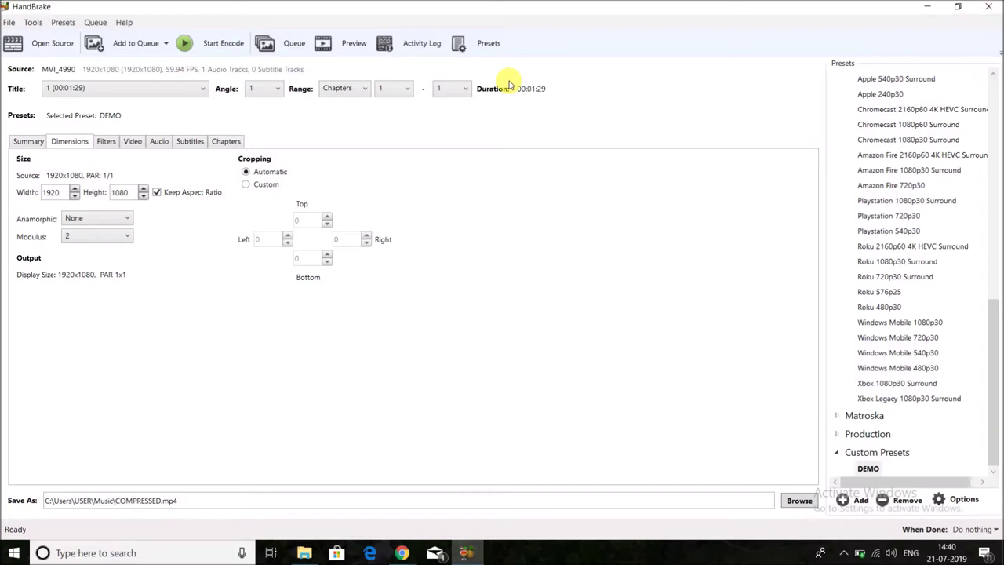
{"action": "left_click", "coordinate": [202, 43]}
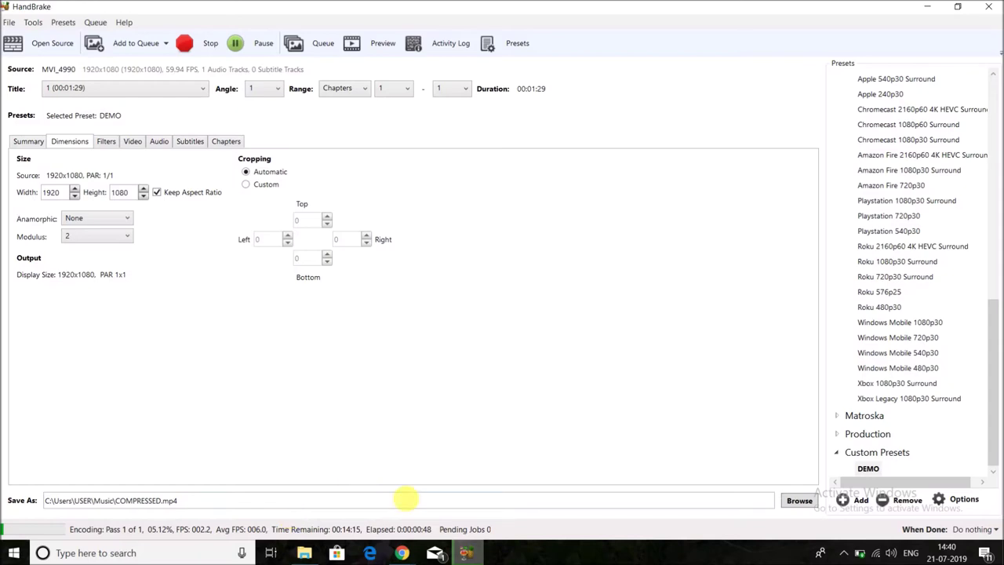
{"action": "left_click", "coordinate": [928, 6]}
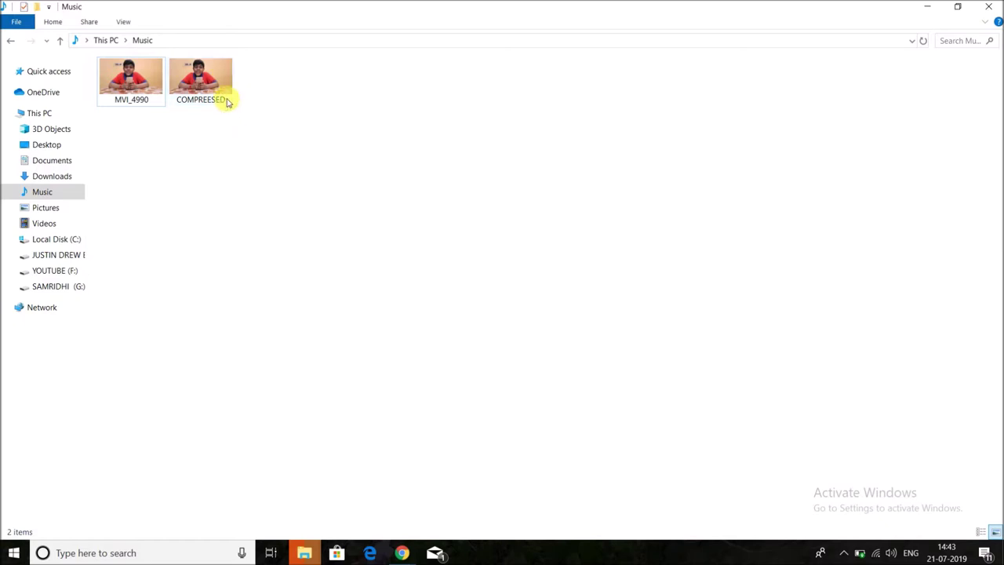
Check the compressed file's size in the Music folder and play the original MVI_4990 video, skipping to about its middle
{"action": "mouse_move", "coordinate": [213, 80]}
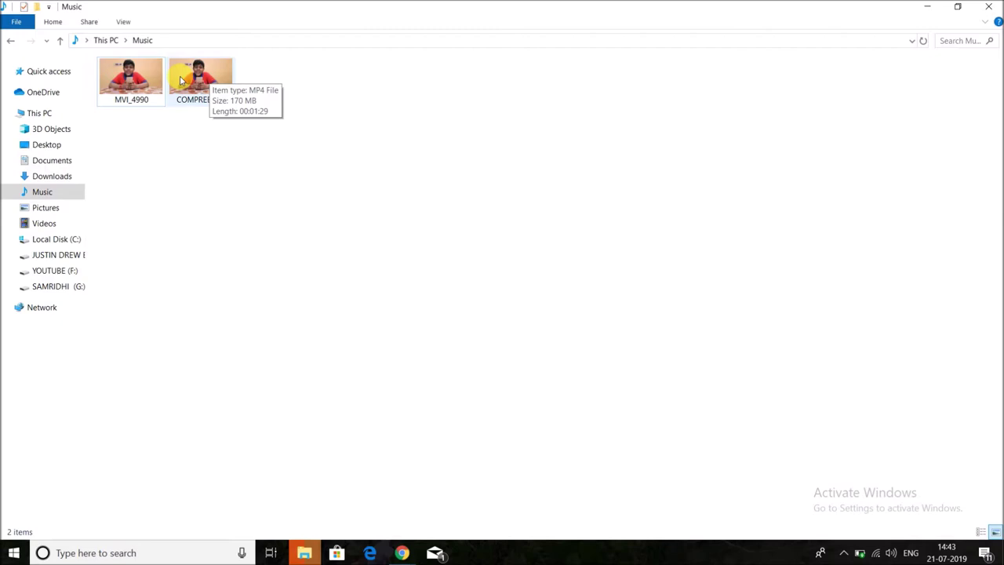
{"action": "double_click", "coordinate": [125, 88]}
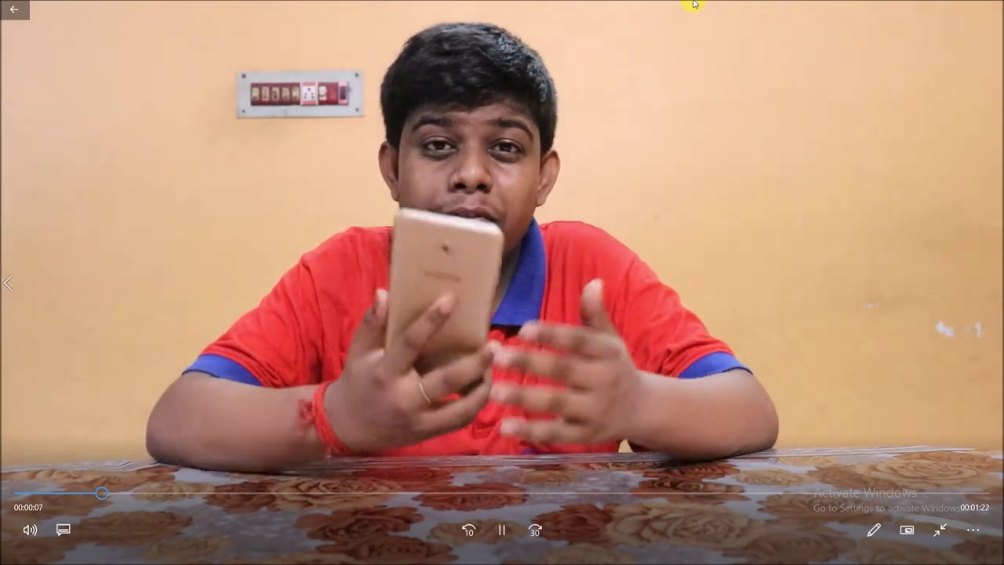
{"action": "left_click", "coordinate": [500, 494]}
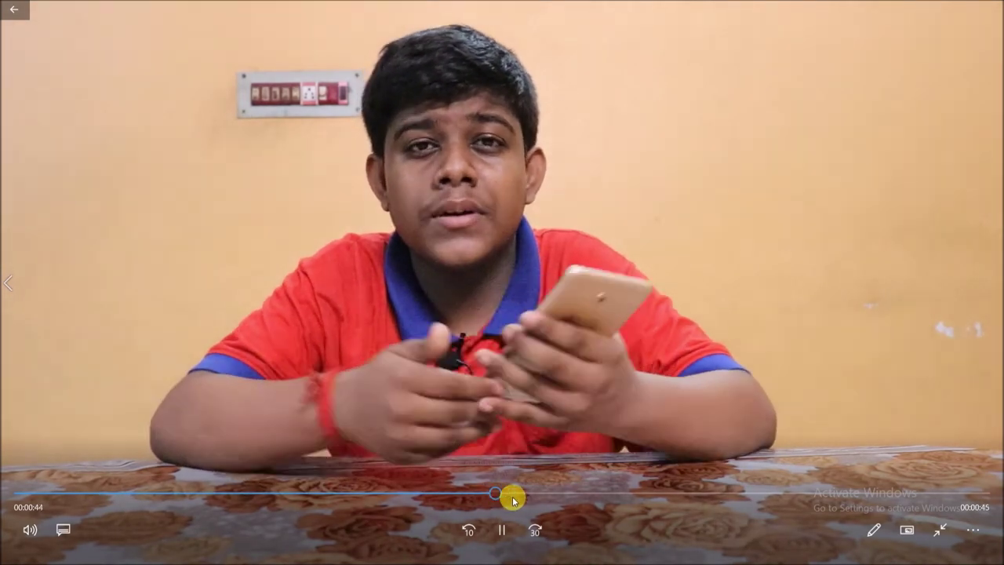
{"action": "left_click", "coordinate": [987, 8]}
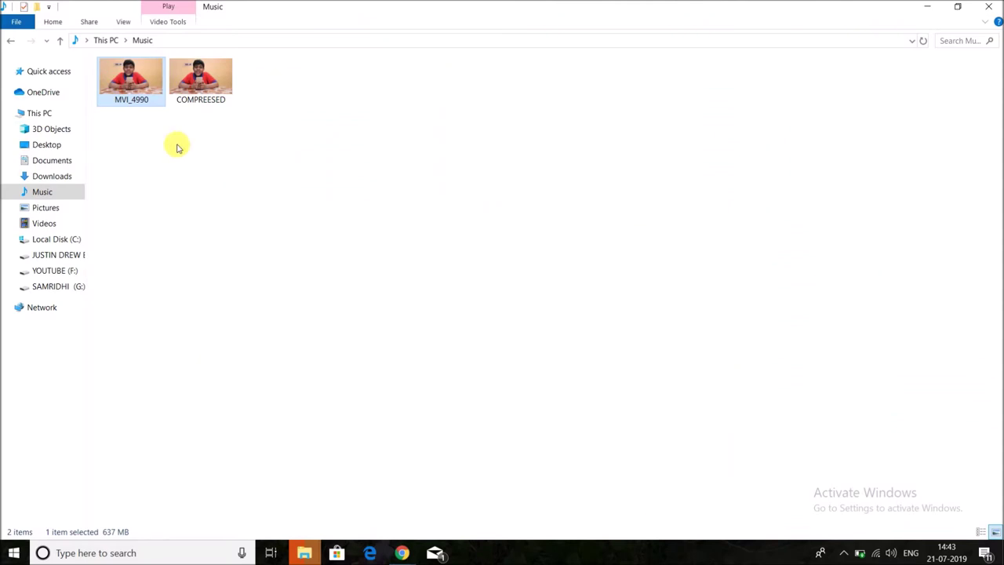
Play the COMPREESED video, skipping ahead to several points to check its quality, and close the player
{"action": "left_click", "coordinate": [197, 69]}
{"action": "left_click", "coordinate": [196, 51]}
{"action": "double_click", "coordinate": [199, 76]}
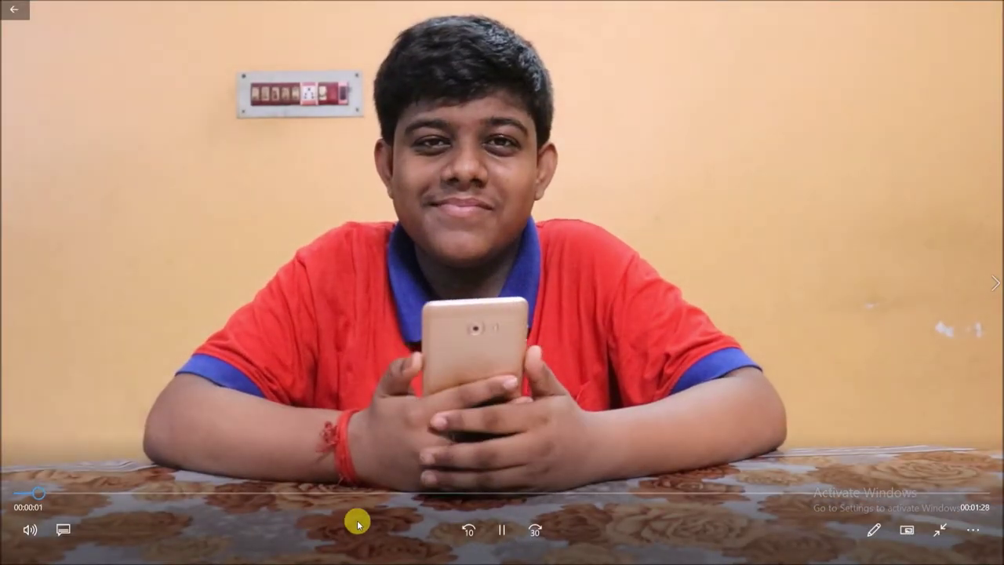
{"action": "left_click", "coordinate": [356, 493]}
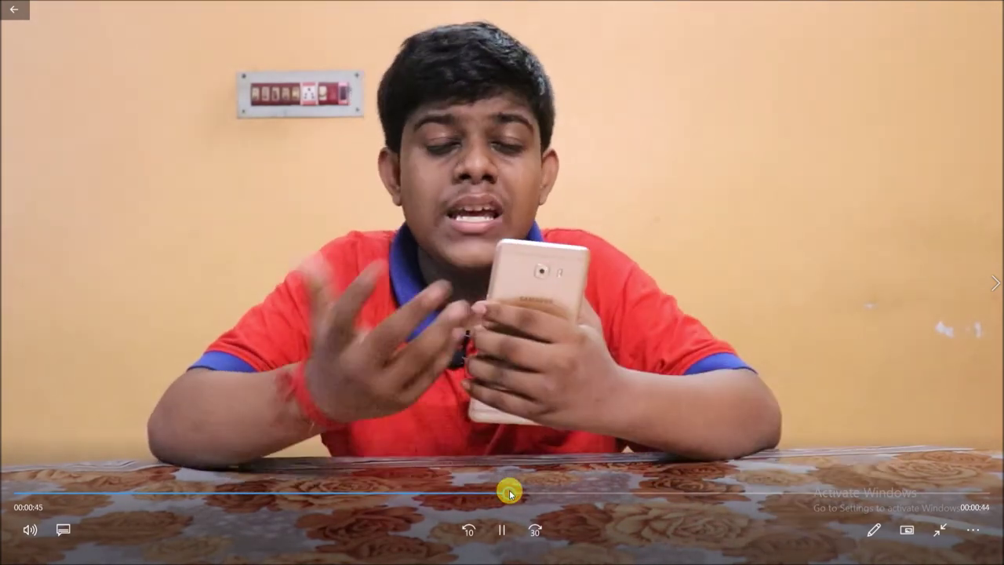
{"action": "left_click", "coordinate": [588, 495]}
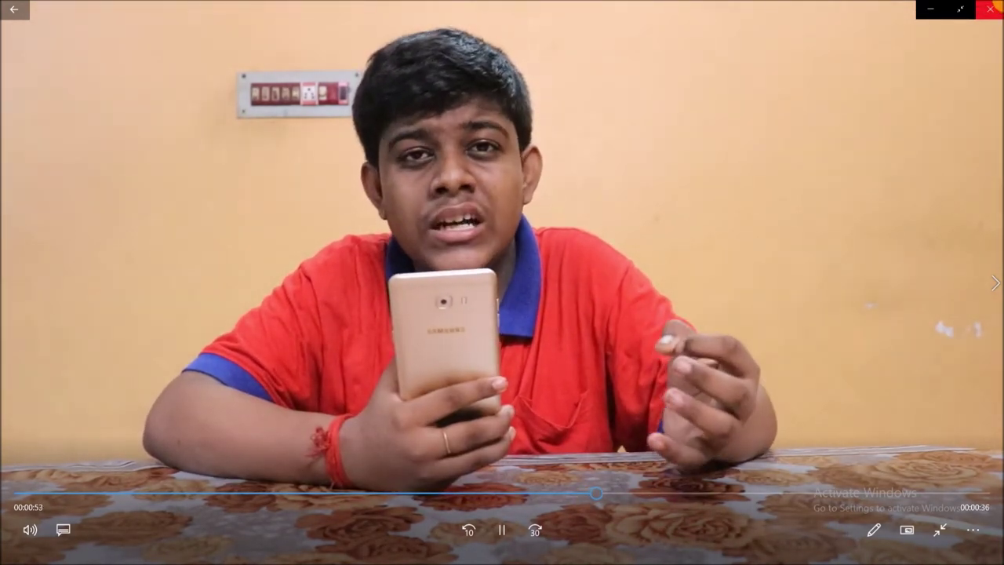
{"action": "left_click", "coordinate": [990, 6]}
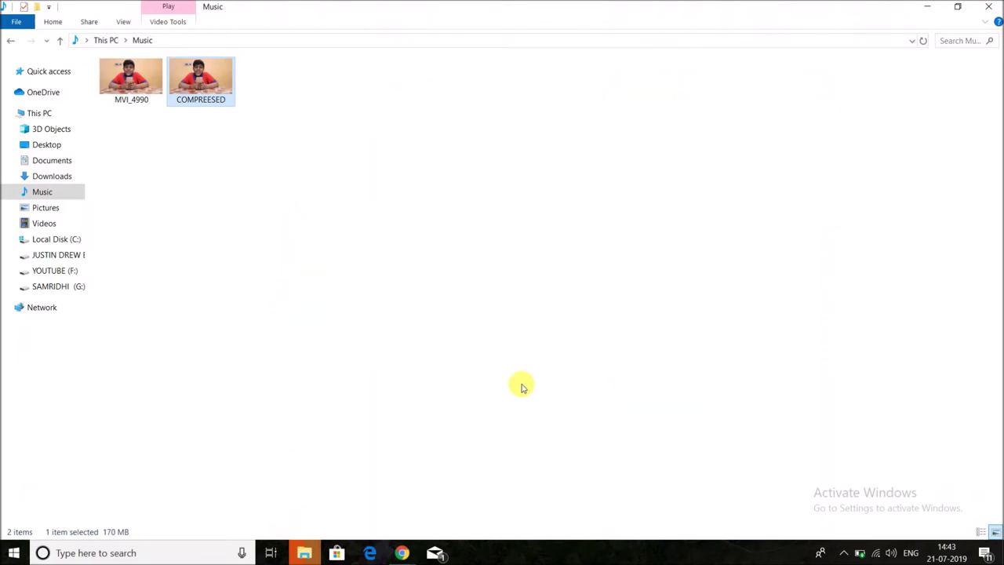